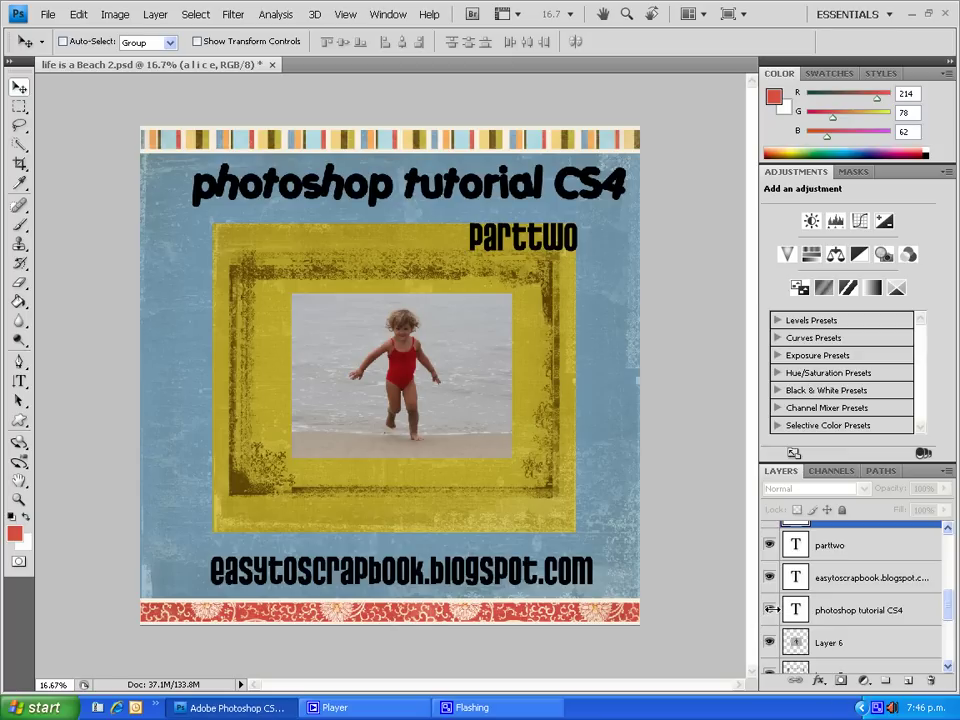
- Hide the tutorial title, blog address and parttwo text layers
{"action": "left_click", "coordinate": [769, 610]}
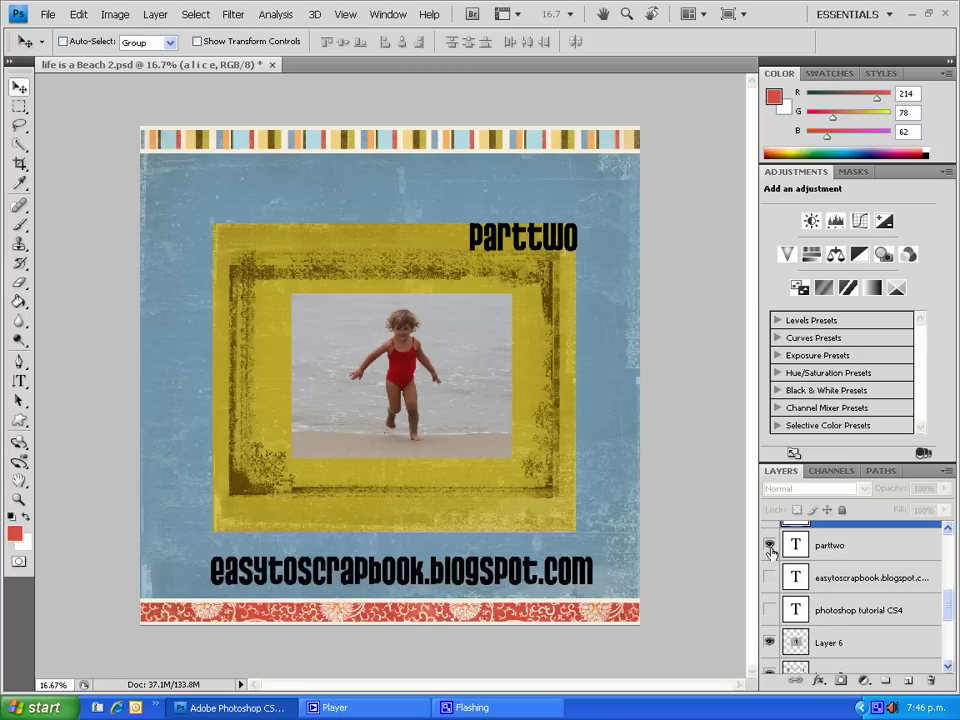
{"action": "left_click", "coordinate": [769, 577]}
{"action": "left_click", "coordinate": [769, 545]}
{"action": "left_click_drag", "start_coordinate": [947, 610], "coordinate": [948, 560]}
- Briefly show the finished alice, Flower, caption and 2009 layers, then hide them again
{"action": "left_click", "coordinate": [769, 623]}
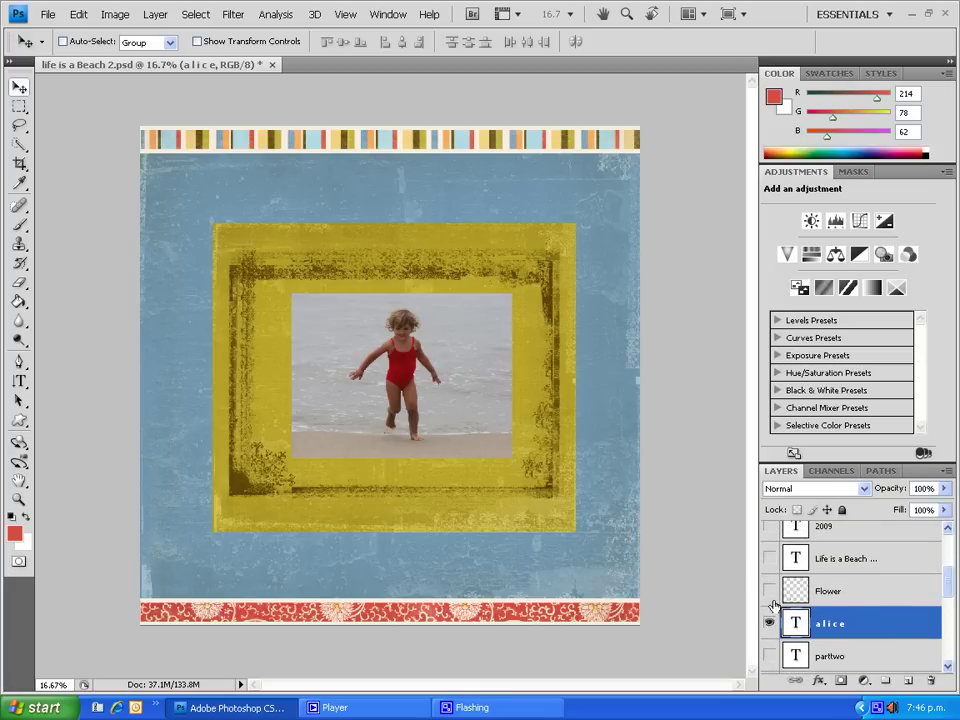
{"action": "left_click_drag", "start_coordinate": [770, 586], "coordinate": [773, 533]}
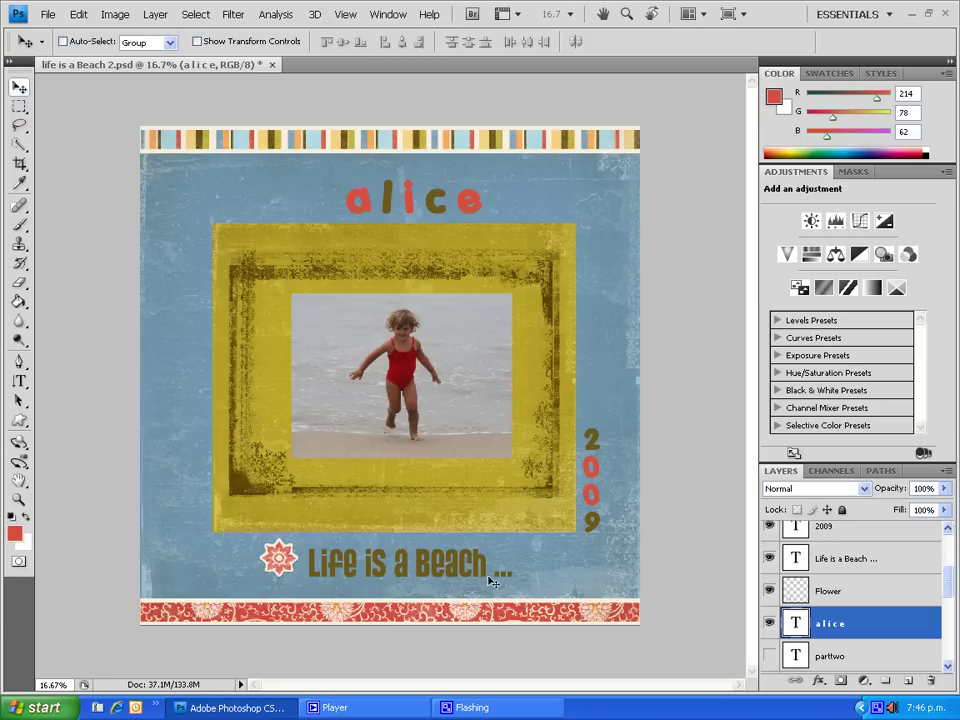
{"action": "left_click", "coordinate": [768, 622]}
{"action": "left_click", "coordinate": [768, 590]}
{"action": "left_click", "coordinate": [768, 558]}
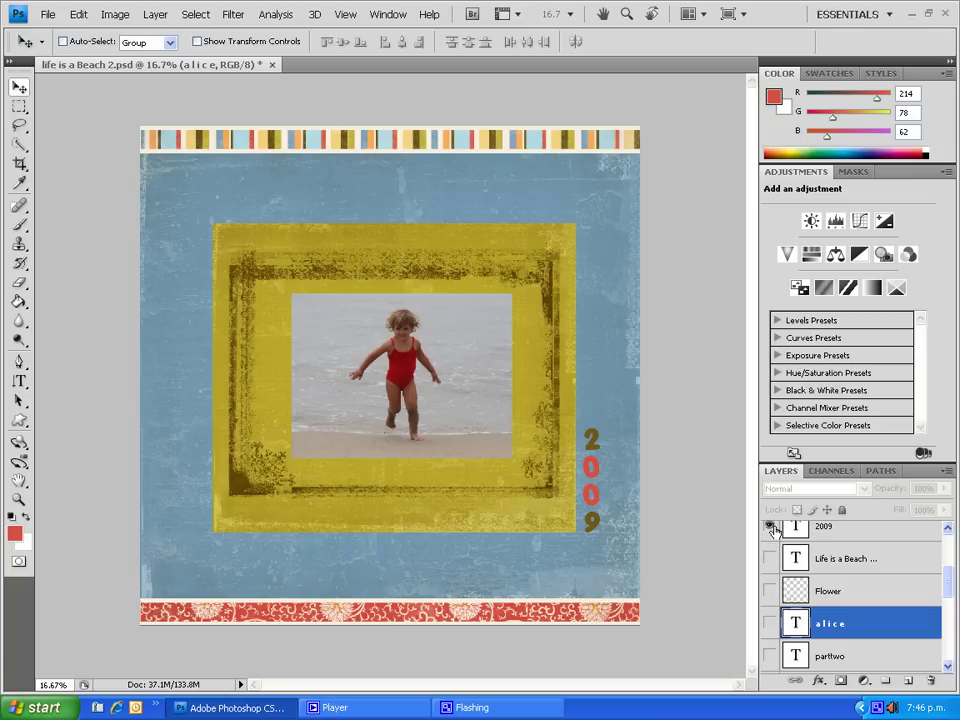
{"action": "left_click", "coordinate": [768, 526]}
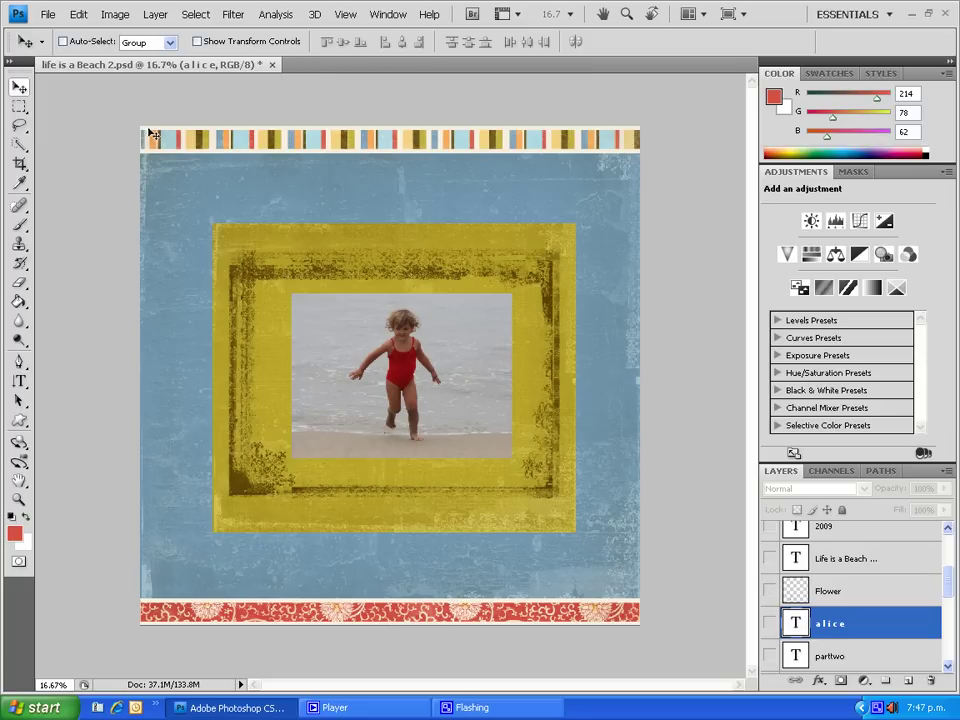
- Open the Type tool flyout in the toolbox
{"action": "left_click", "coordinate": [25, 387]}
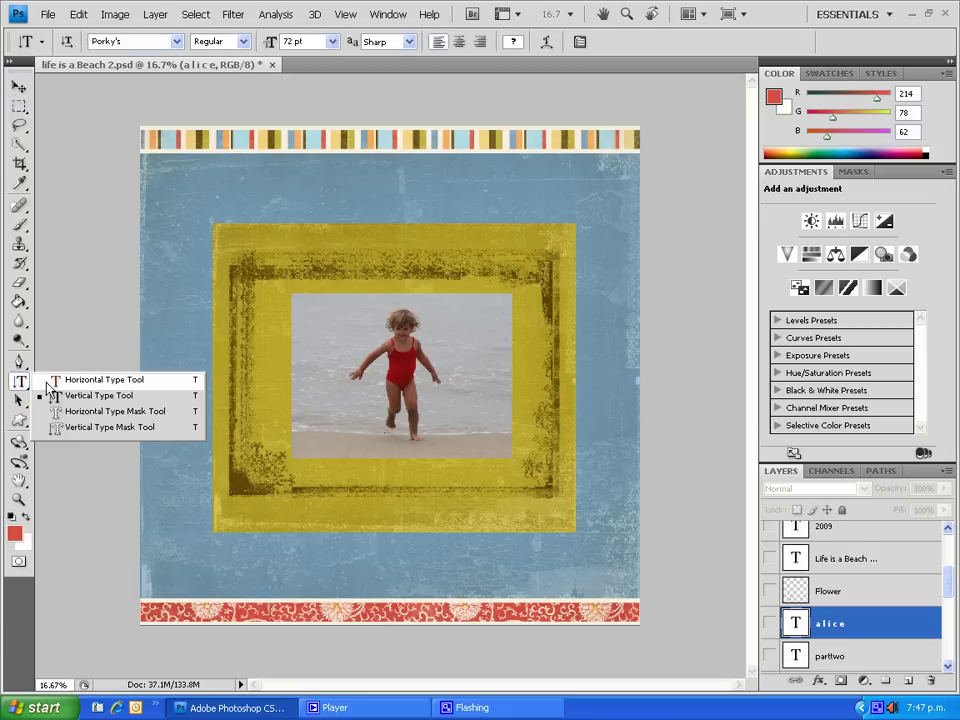
- Type 'alice' in default black with the Horizontal Type tool near the page top and commit it
{"action": "left_click", "coordinate": [54, 383]}
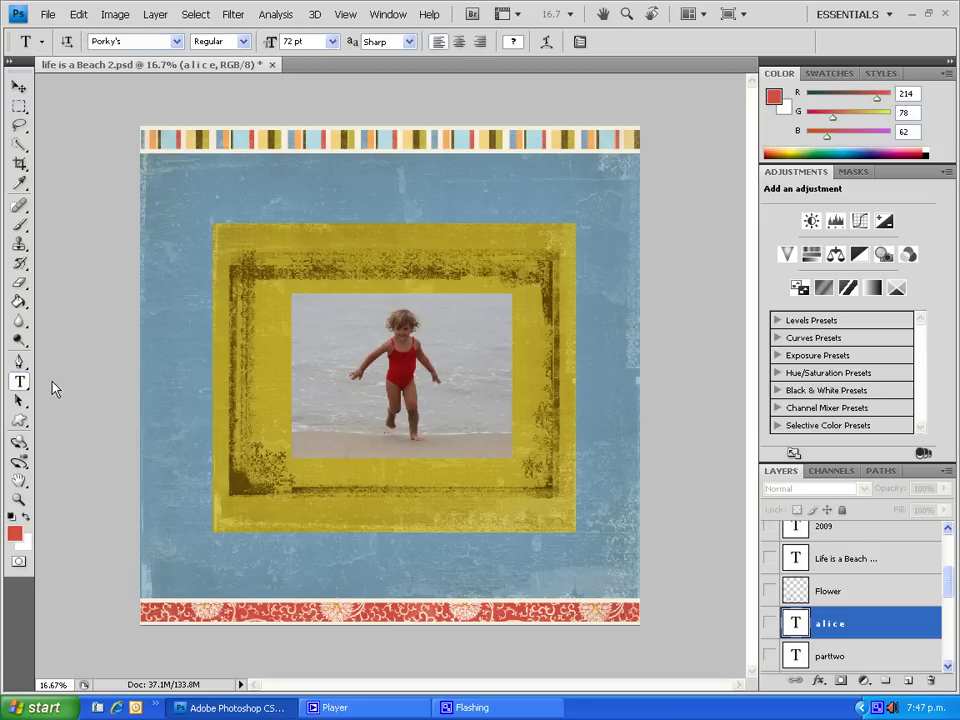
{"action": "left_click", "coordinate": [11, 516]}
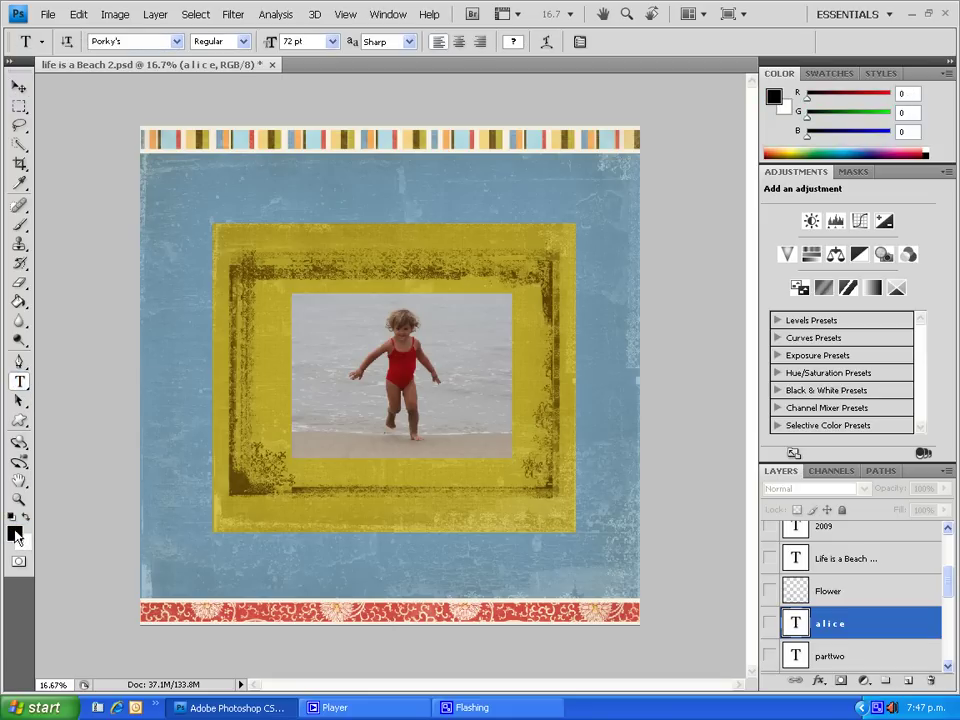
{"action": "left_click", "coordinate": [304, 191]}
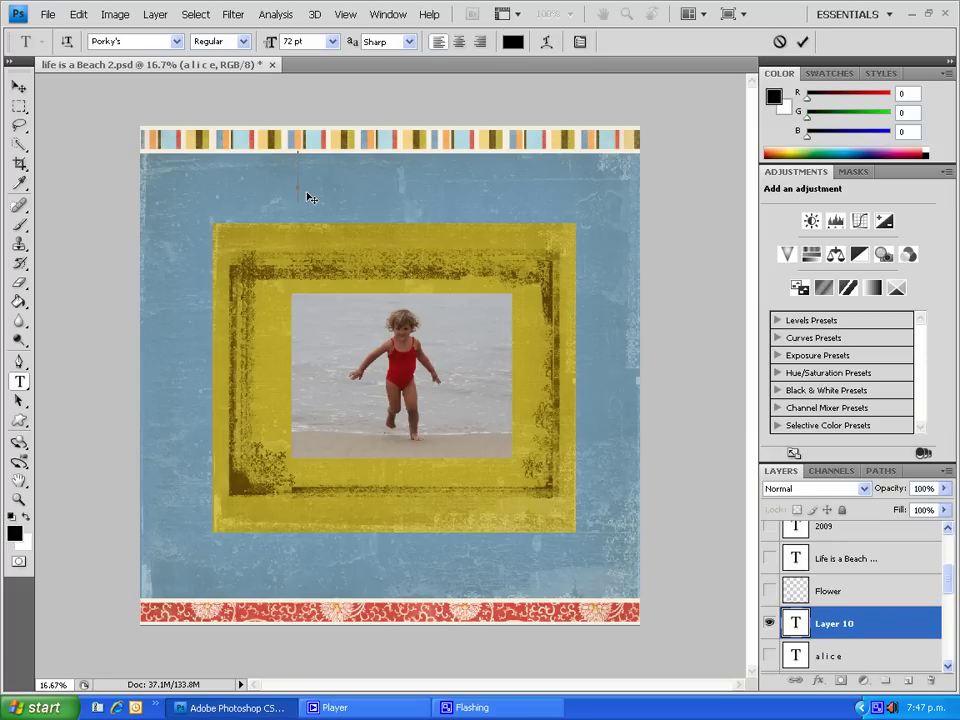
{"action": "type", "text": "a l i "}
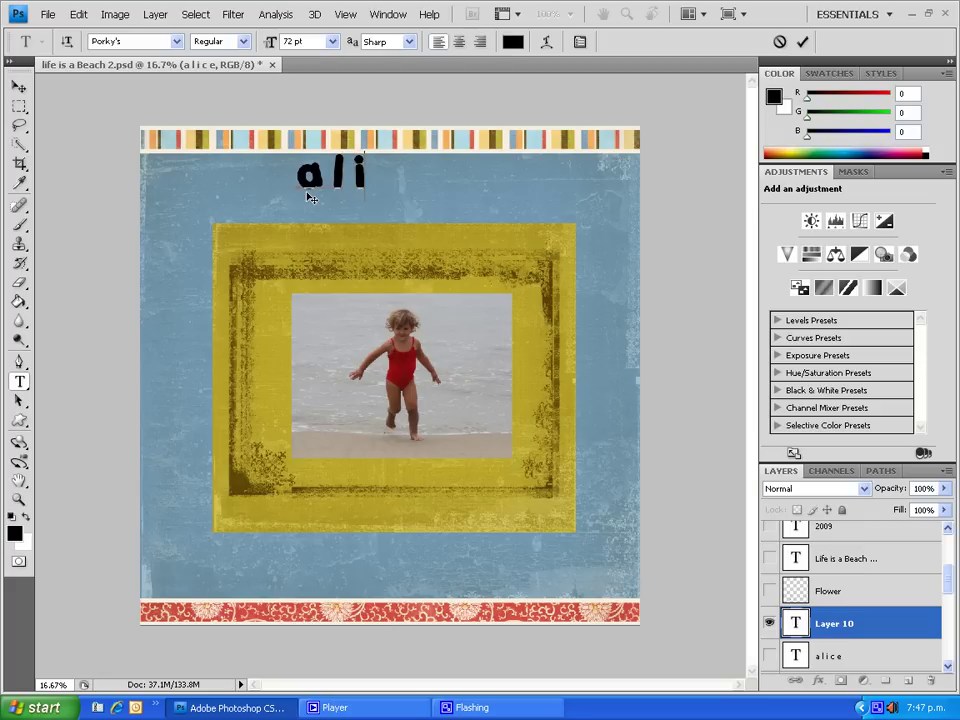
{"action": "type", "text": "c e"}
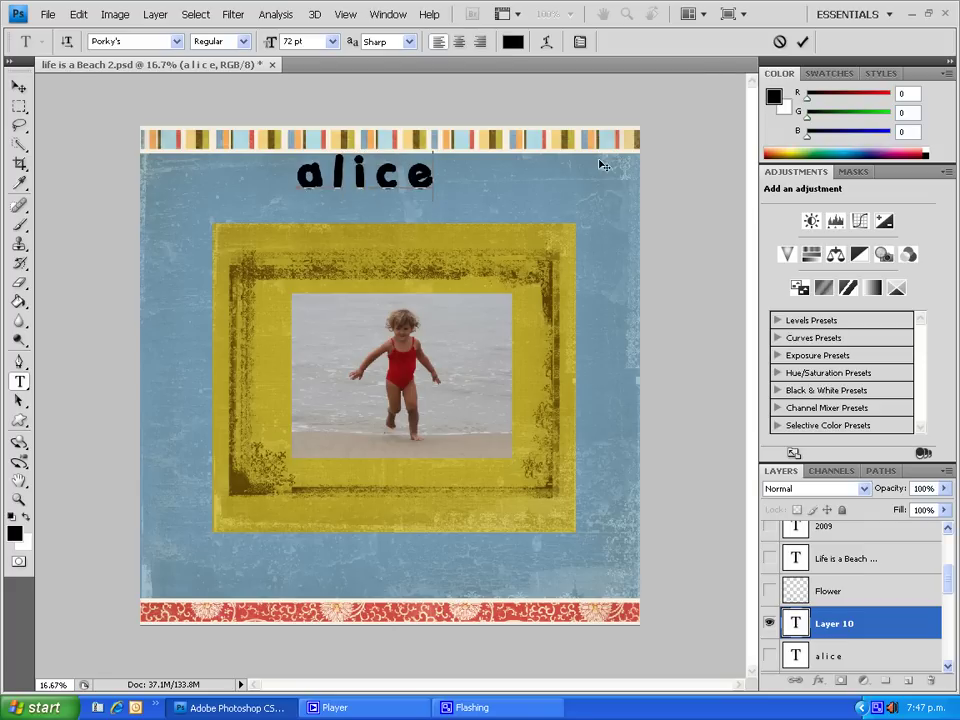
{"action": "left_click", "coordinate": [803, 43]}
{"action": "left_click", "coordinate": [18, 88]}
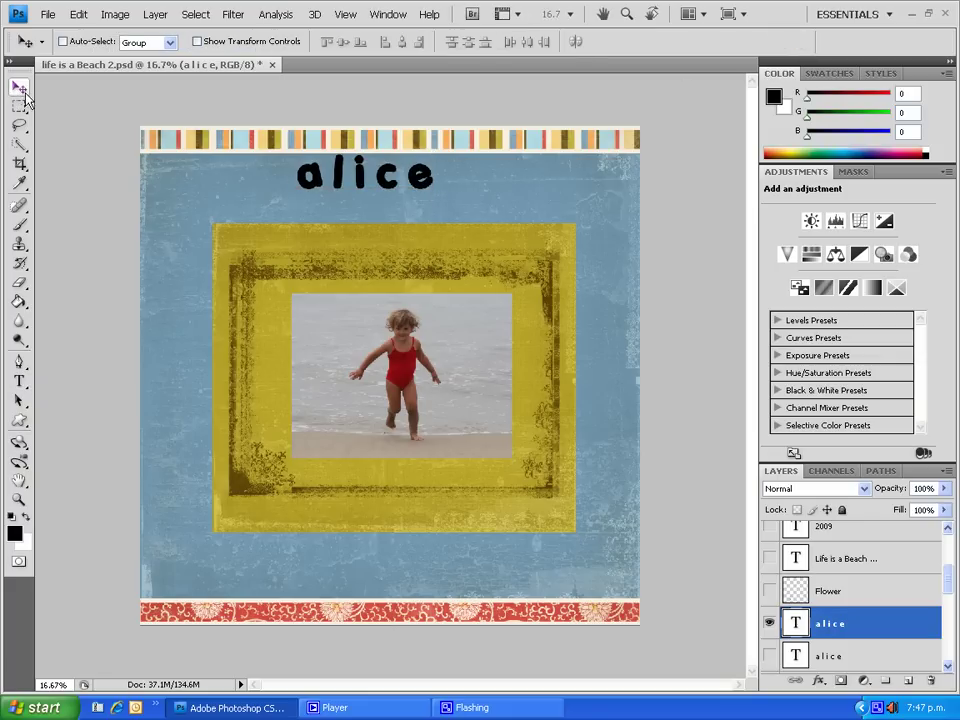
- Drag the alice title slightly down and right toward the photo frame
{"action": "left_click_drag", "start_coordinate": [314, 207], "coordinate": [330, 210]}
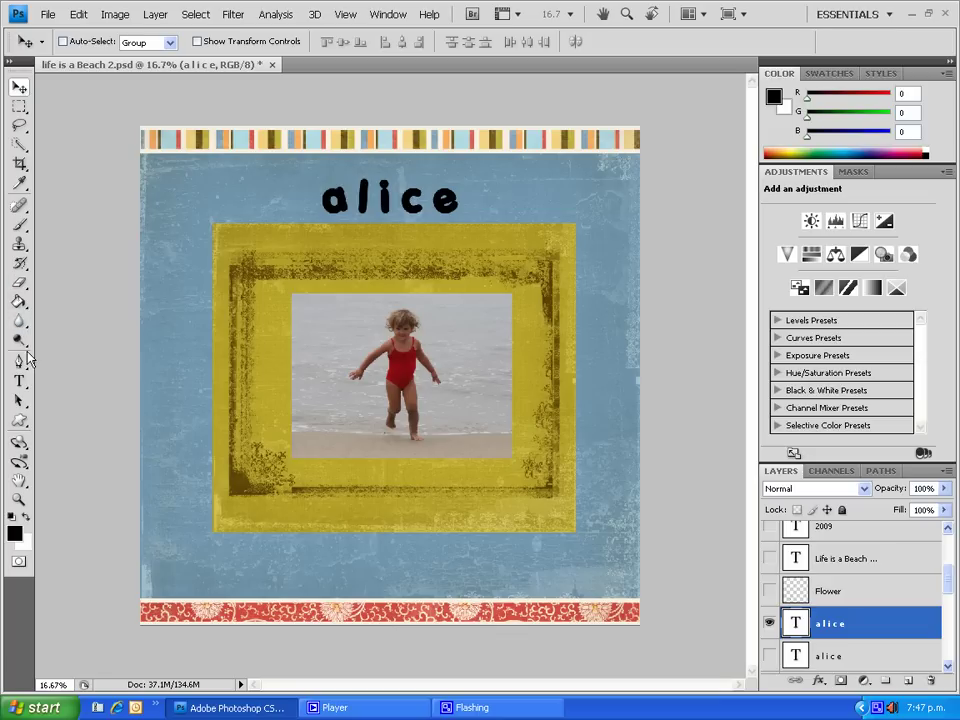
{"action": "left_click", "coordinate": [18, 381]}
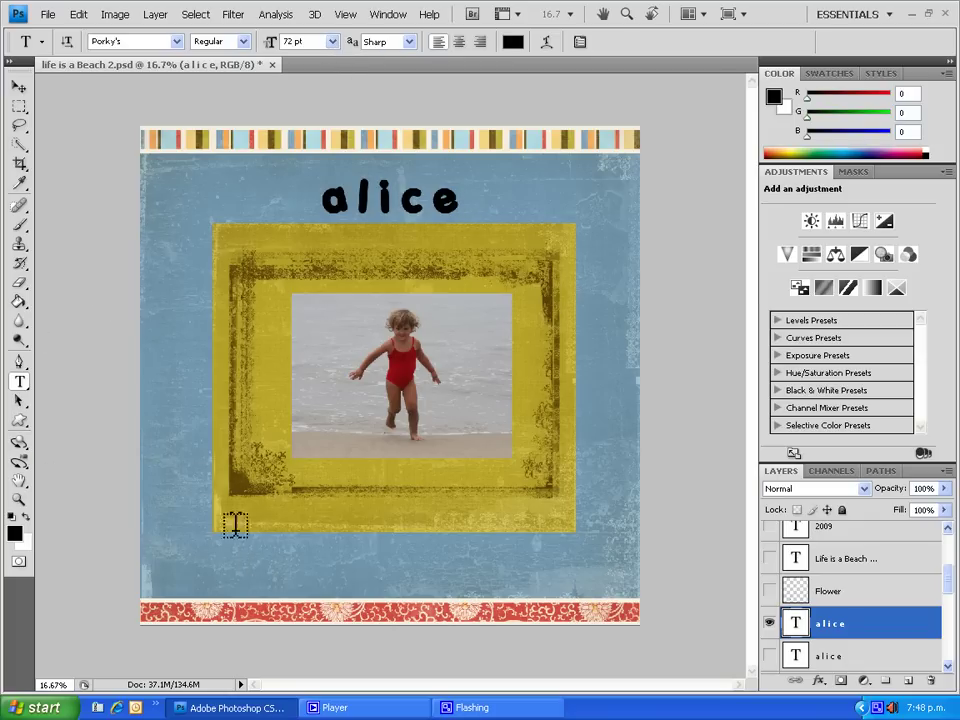
- Switch the font to Pussycat and add the caption 'Life is a Beach ...' below the frame
{"action": "left_click", "coordinate": [177, 42]}
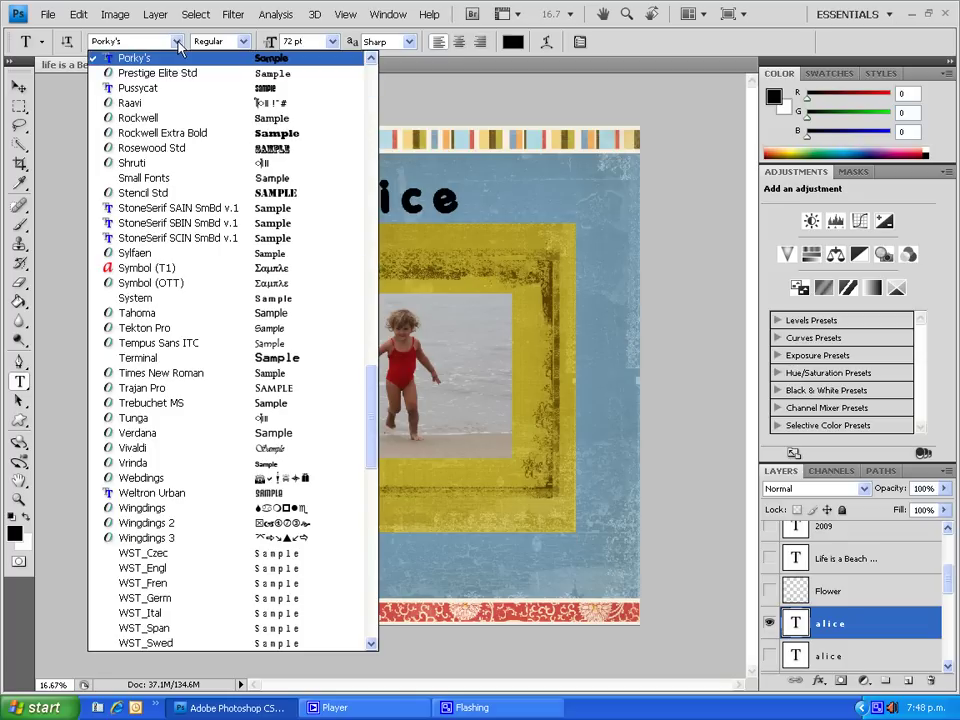
{"action": "left_click", "coordinate": [164, 89]}
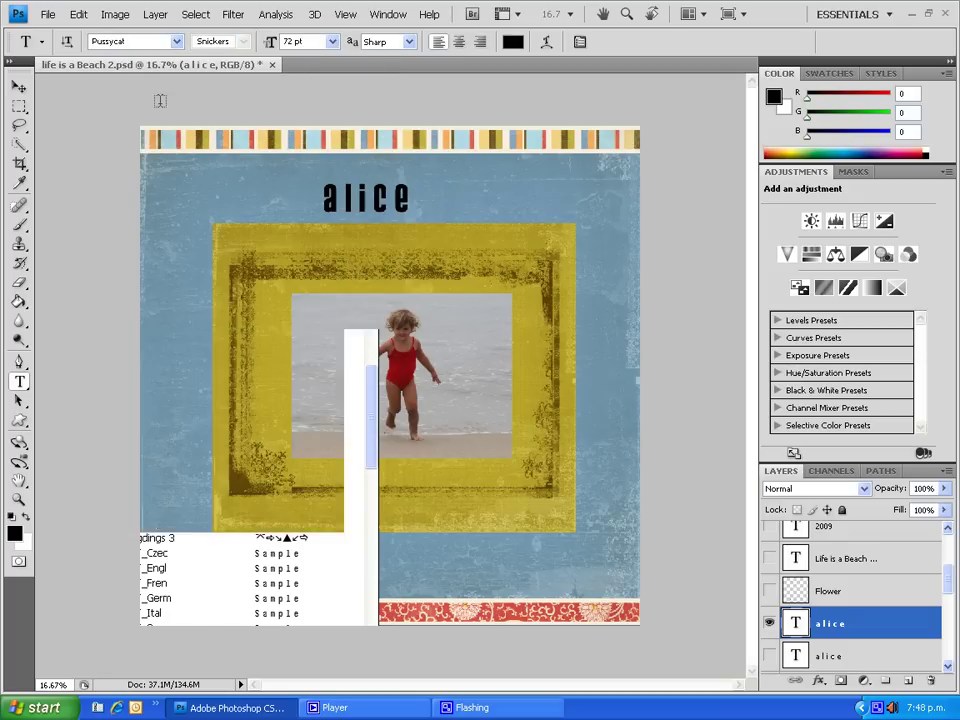
{"action": "left_click", "coordinate": [297, 562]}
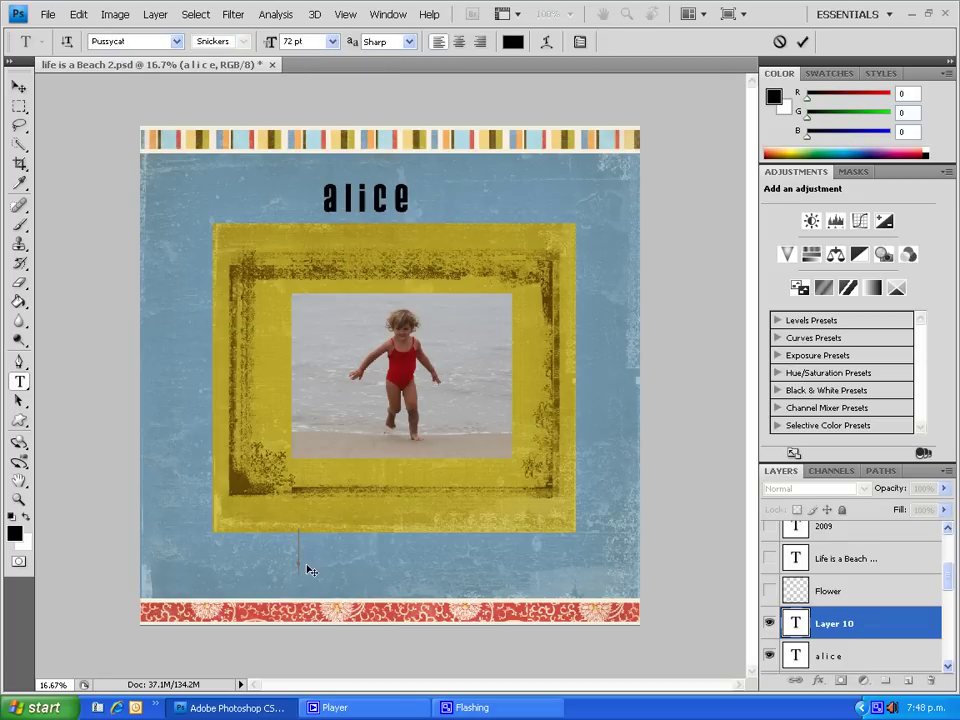
{"action": "type", "text": "Life is a"}
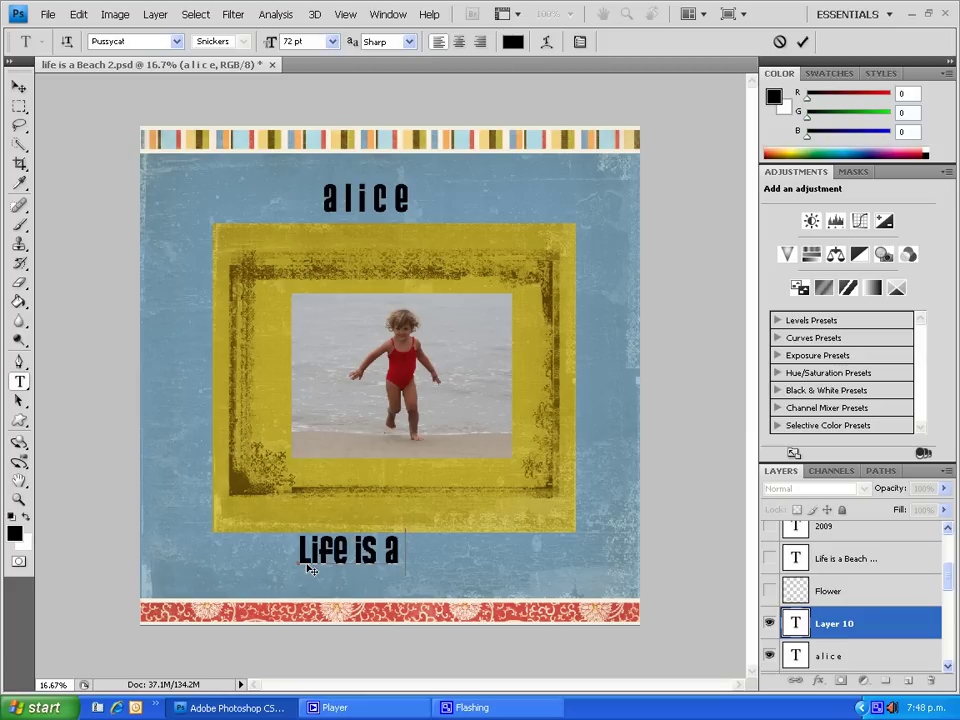
{"action": "type", "text": " Beac"}
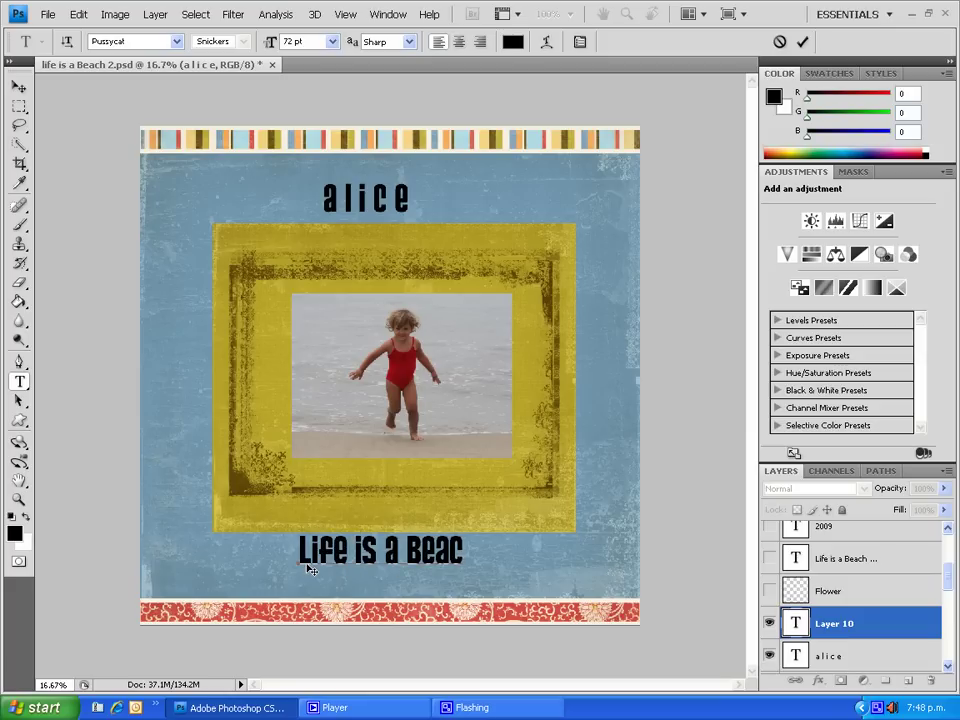
{"action": "type", "text": "h ..."}
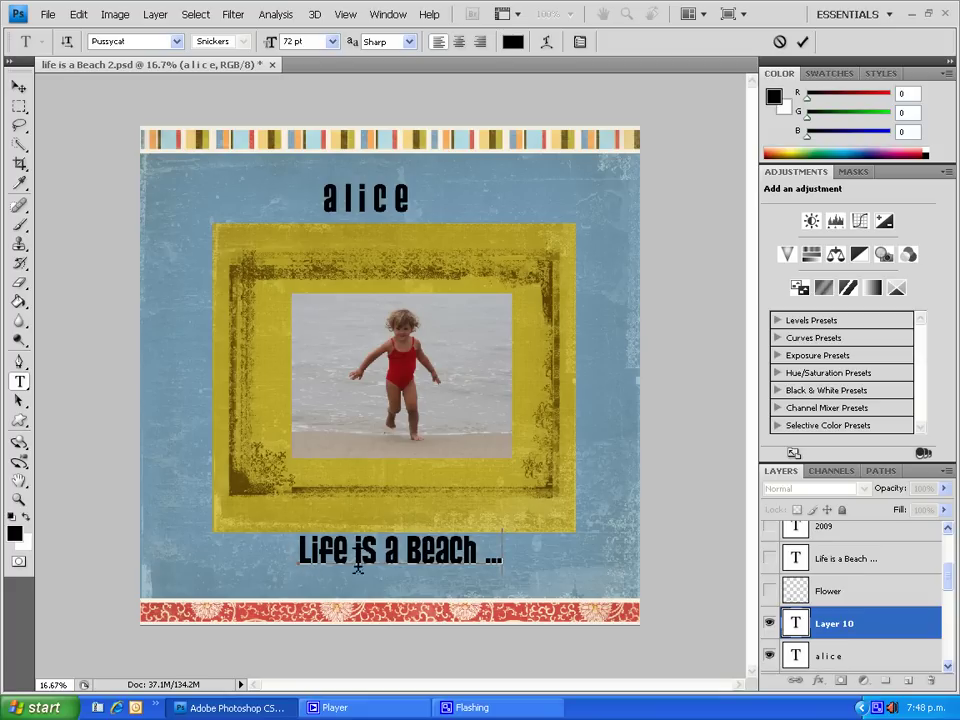
{"action": "left_click", "coordinate": [803, 43]}
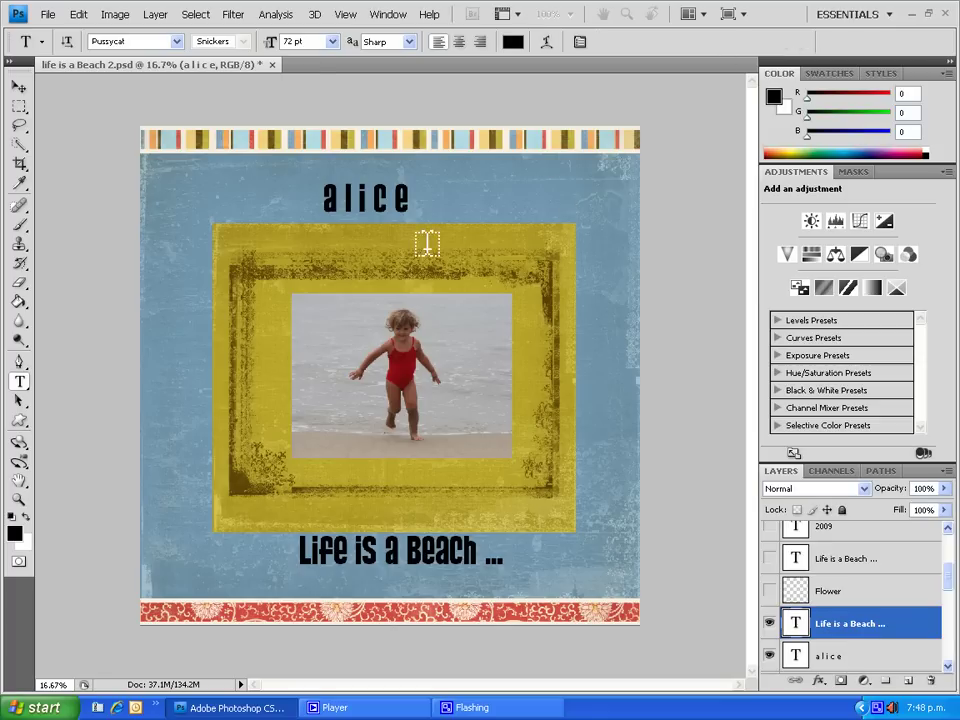
- Centre the alice title above the frame, fine-tuning it with Shift+arrow nudges
{"action": "left_click", "coordinate": [325, 200]}
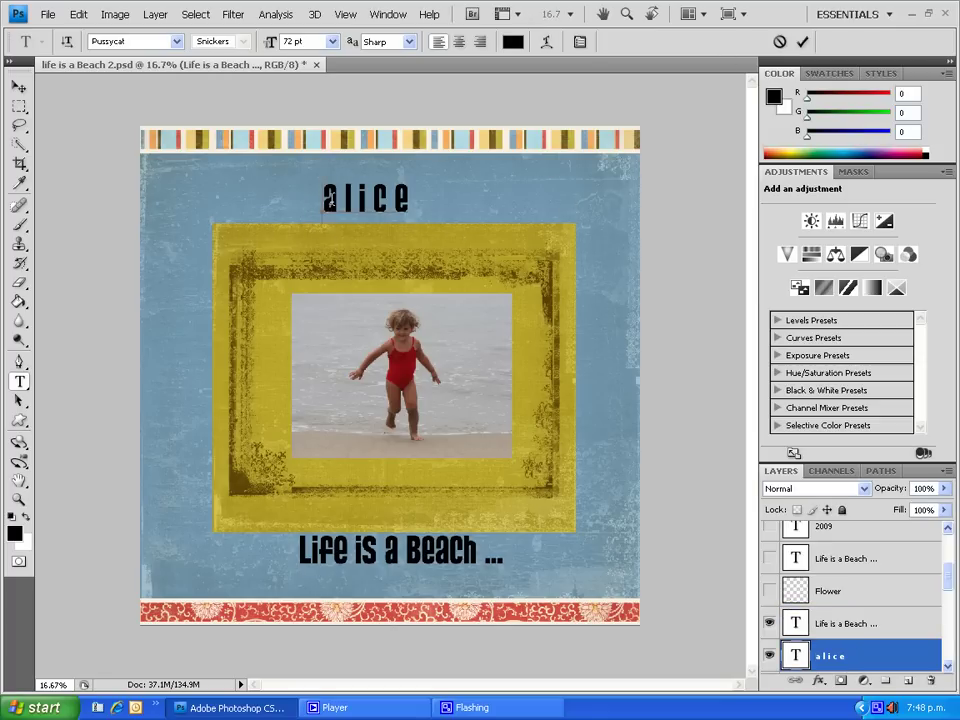
{"action": "left_click", "coordinate": [20, 89]}
{"action": "left_click_drag", "start_coordinate": [354, 204], "coordinate": [381, 207]}
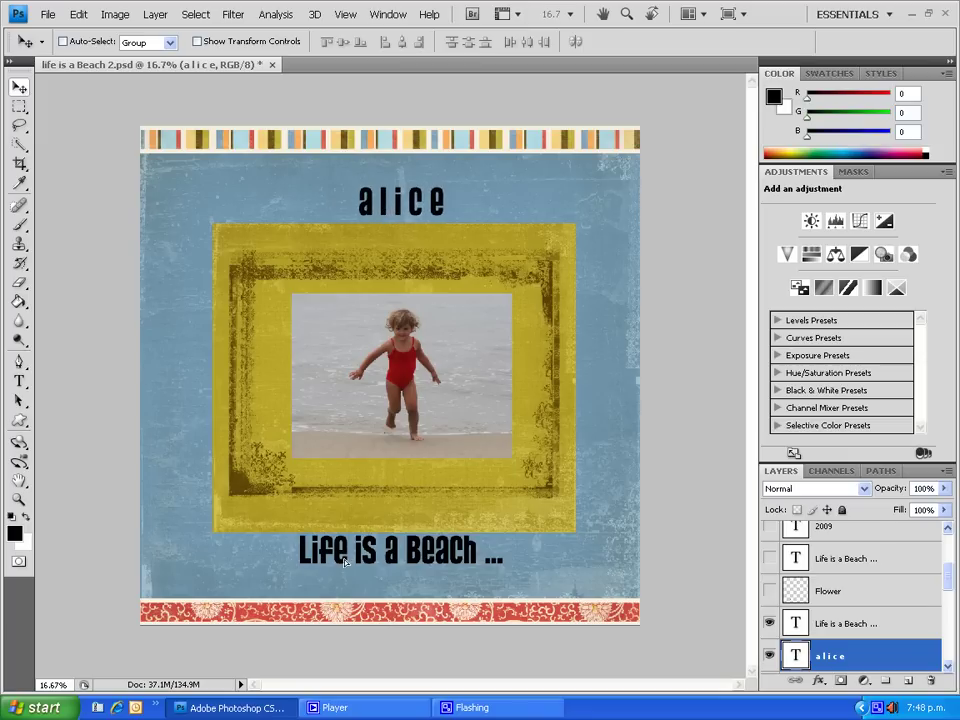
{"action": "key", "text": "shift+Down"}
{"action": "key", "text": "shift+Down"}
{"action": "key", "text": "shift+Down"}
{"action": "key", "text": "shift+Down"}
{"action": "key", "text": "shift+Down"}
{"action": "key", "text": "shift+Up"}
{"action": "key", "text": "shift+Up"}
{"action": "key", "text": "shift+Up"}
{"action": "key", "text": "shift+Up"}
{"action": "key", "text": "shift+Up"}
{"action": "key", "text": "shift+Up"}
{"action": "key", "text": "shift+Up"}
{"action": "key", "text": "shift+Up"}
{"action": "key", "text": "shift+Up"}
{"action": "key", "text": "shift+Up"}
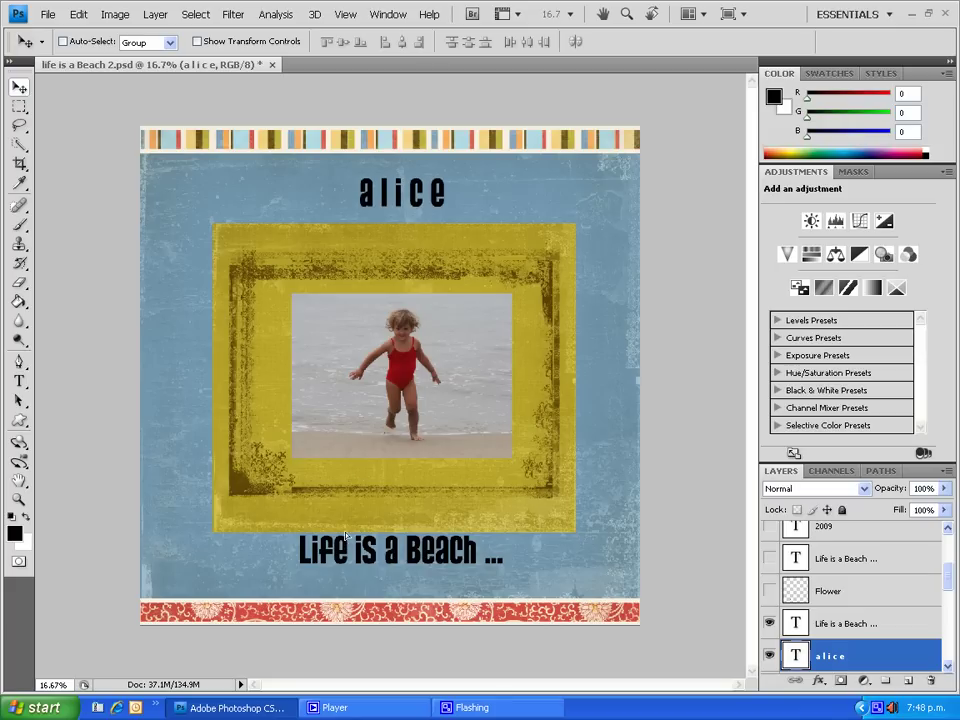
{"action": "key", "text": "shift+Down"}
{"action": "key", "text": "shift+Down"}
{"action": "key", "text": "shift+Down"}
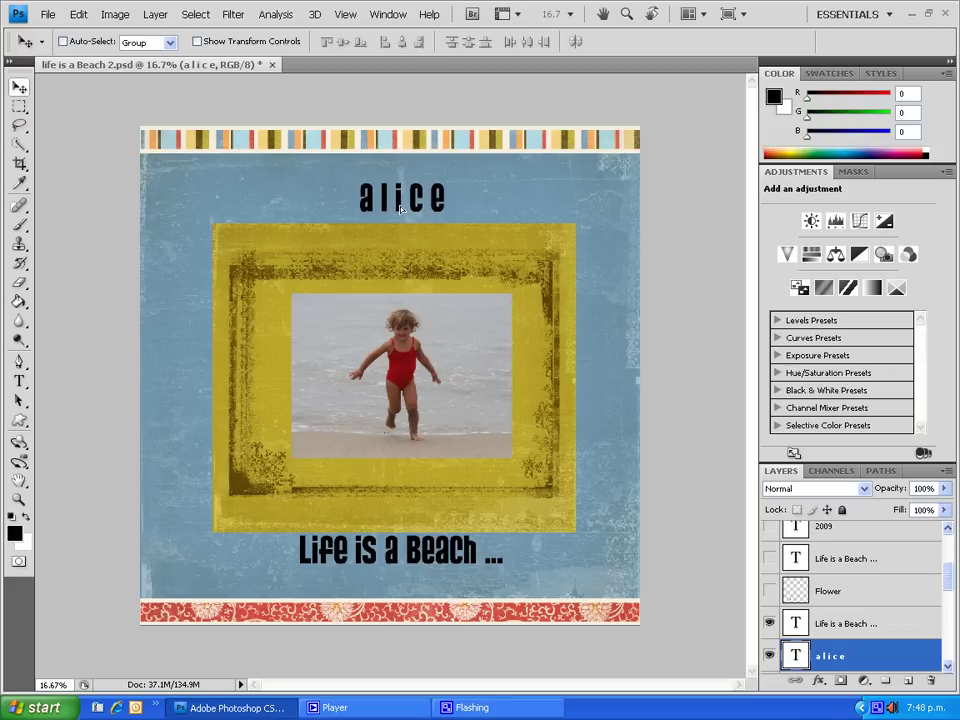
- Drag the Life is a Beach ... caption down toward the bottom border
{"action": "left_click", "coordinate": [20, 384]}
{"action": "left_click", "coordinate": [340, 560]}
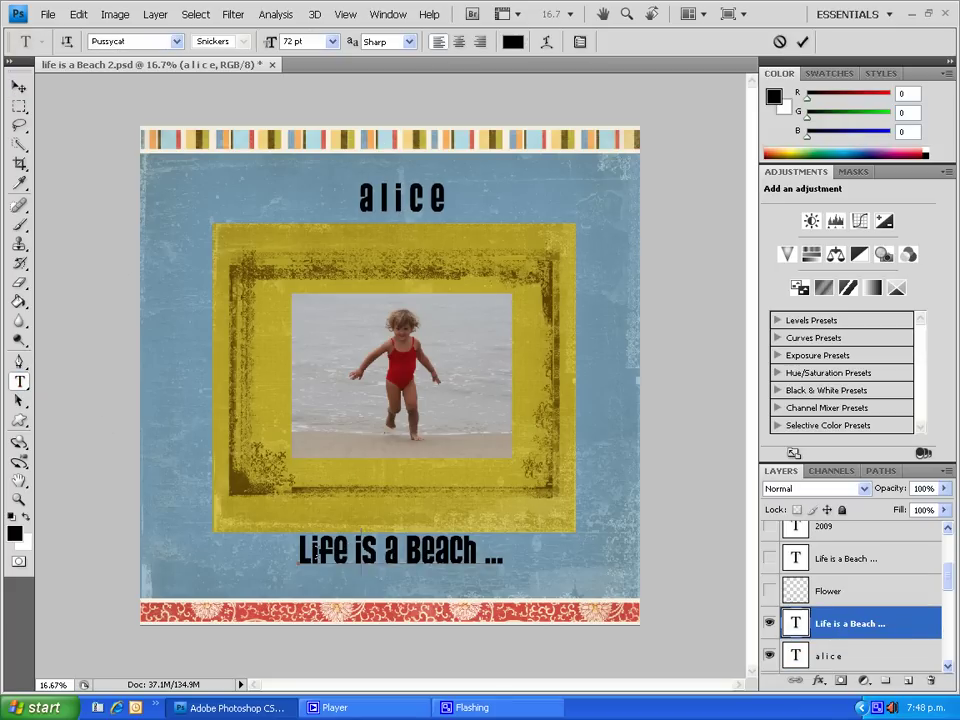
{"action": "left_click", "coordinate": [19, 87]}
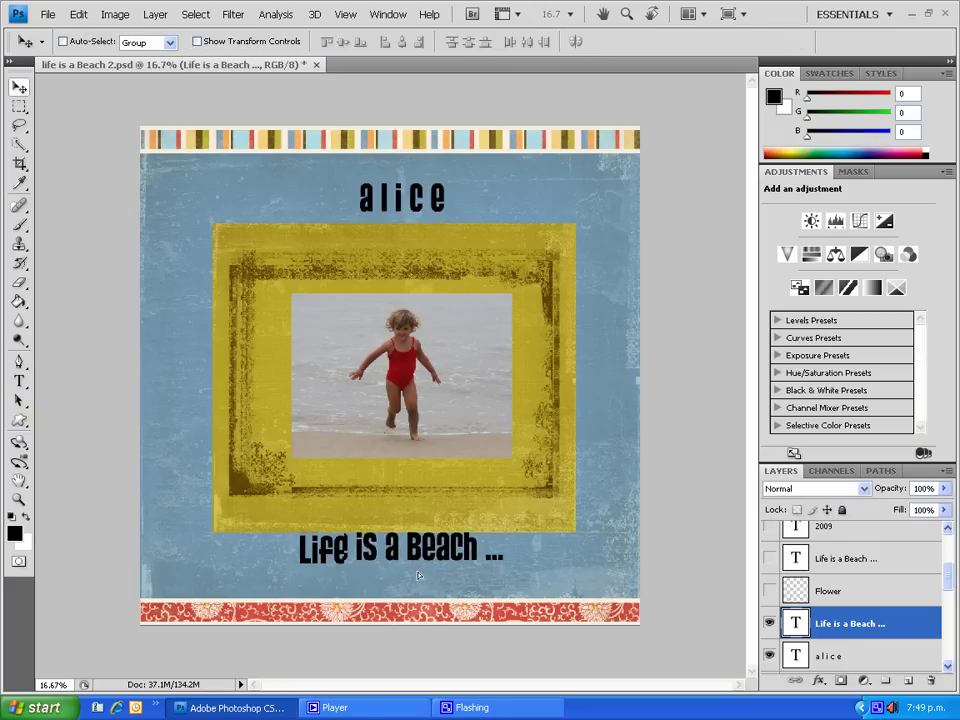
{"action": "left_click_drag", "start_coordinate": [418, 557], "coordinate": [418, 575]}
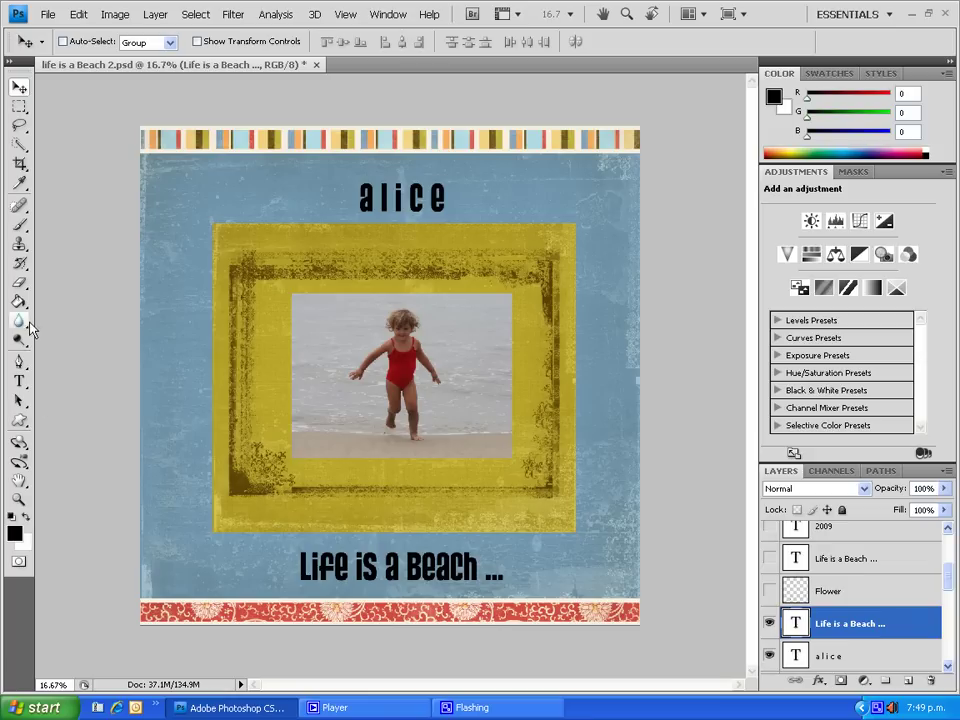
- Add vertical text '2009' to the right of the frame
{"action": "left_click", "coordinate": [26, 388]}
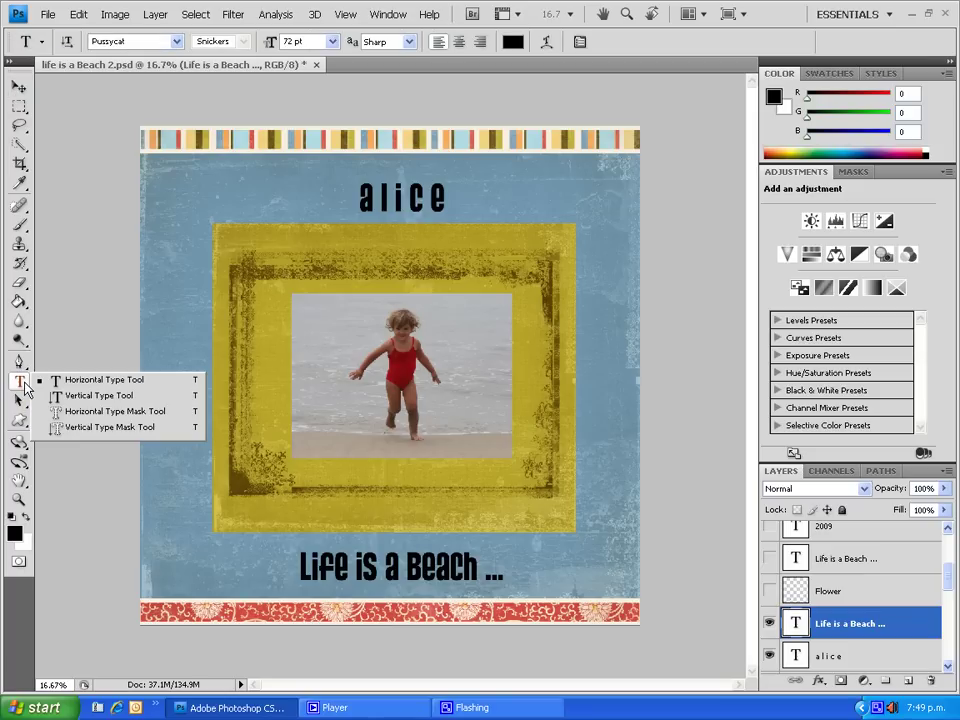
{"action": "left_click", "coordinate": [80, 398]}
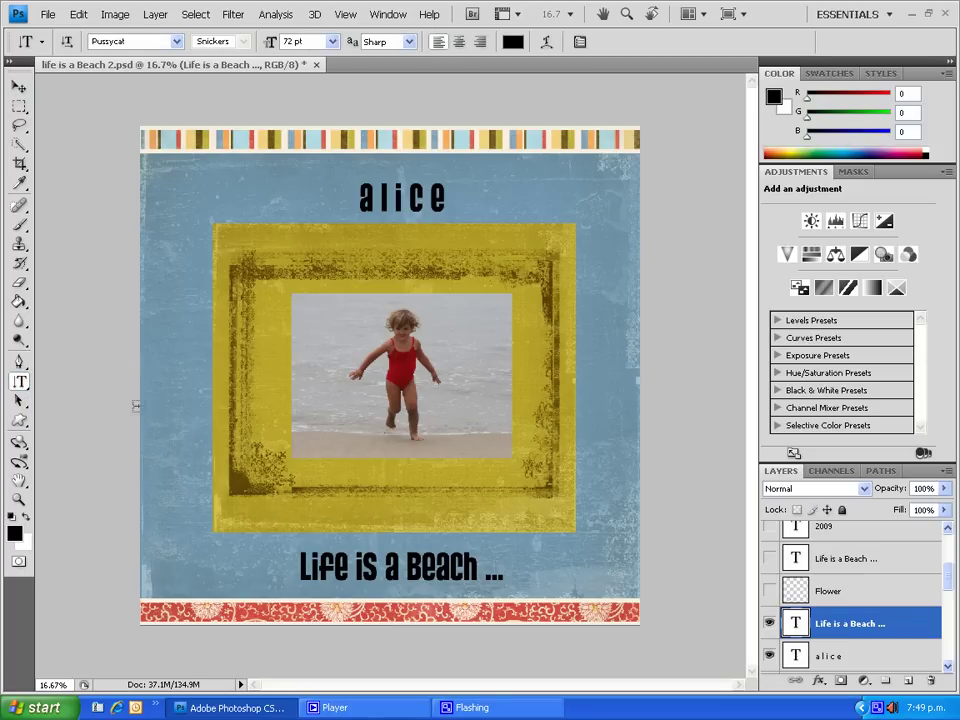
{"action": "left_click", "coordinate": [597, 427]}
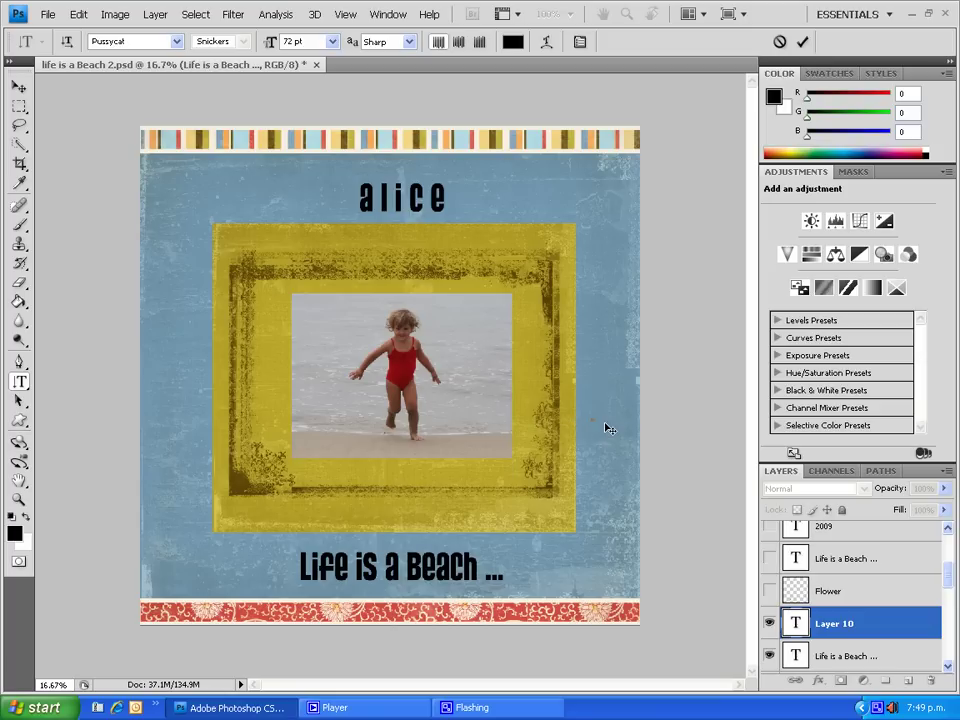
{"action": "type", "text": "2009"}
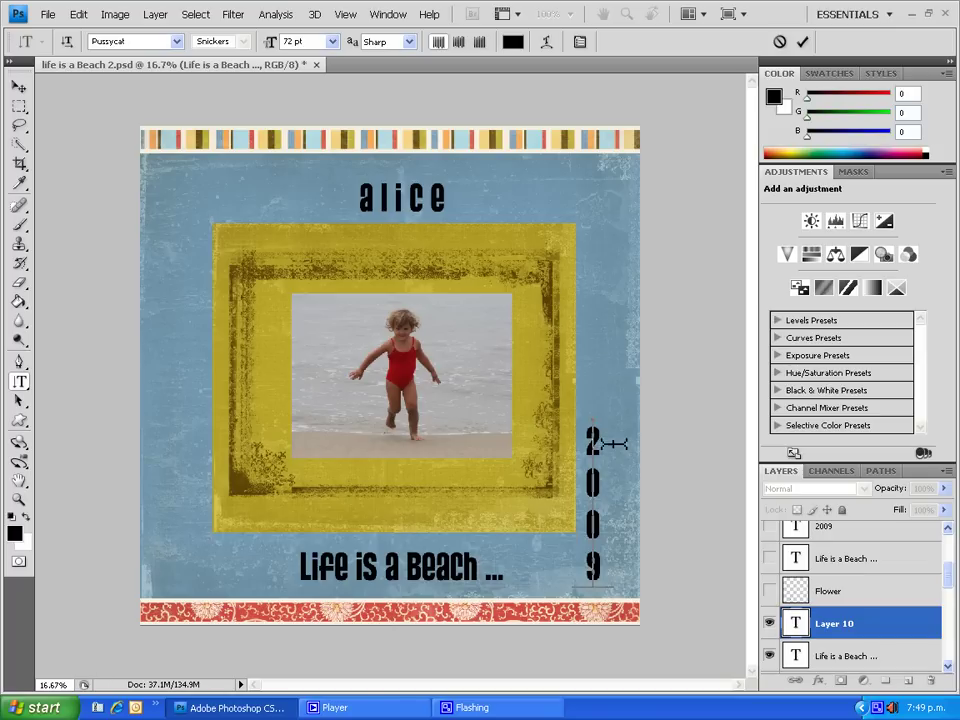
- Restyle the 2009 text in Porky's at 48 pt and commit it
{"action": "left_click_drag", "start_coordinate": [591, 425], "coordinate": [592, 568]}
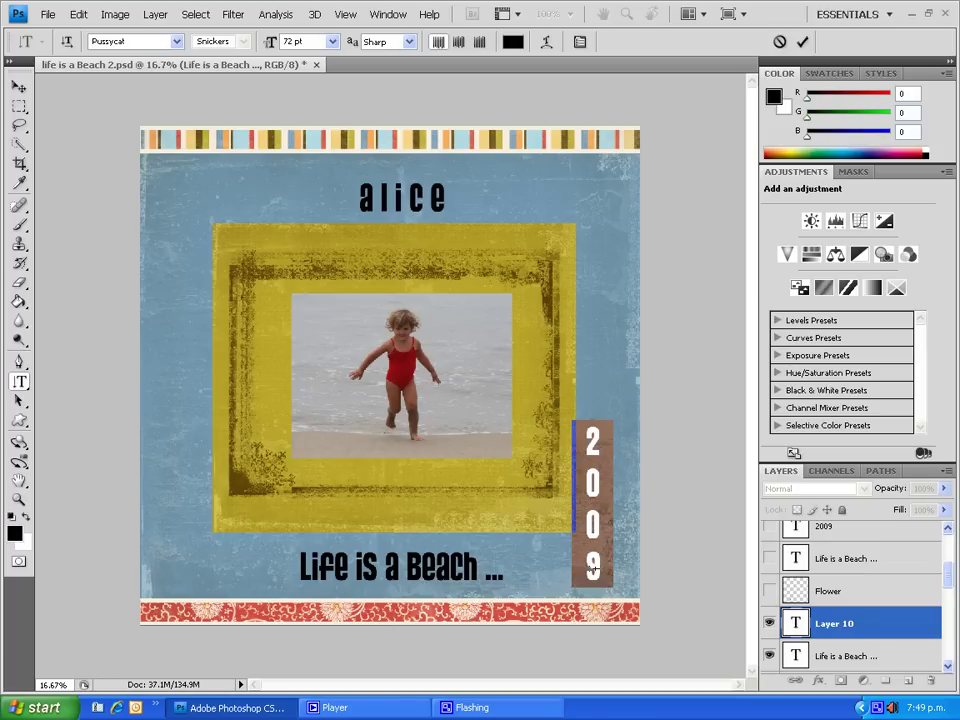
{"action": "left_click", "coordinate": [176, 41]}
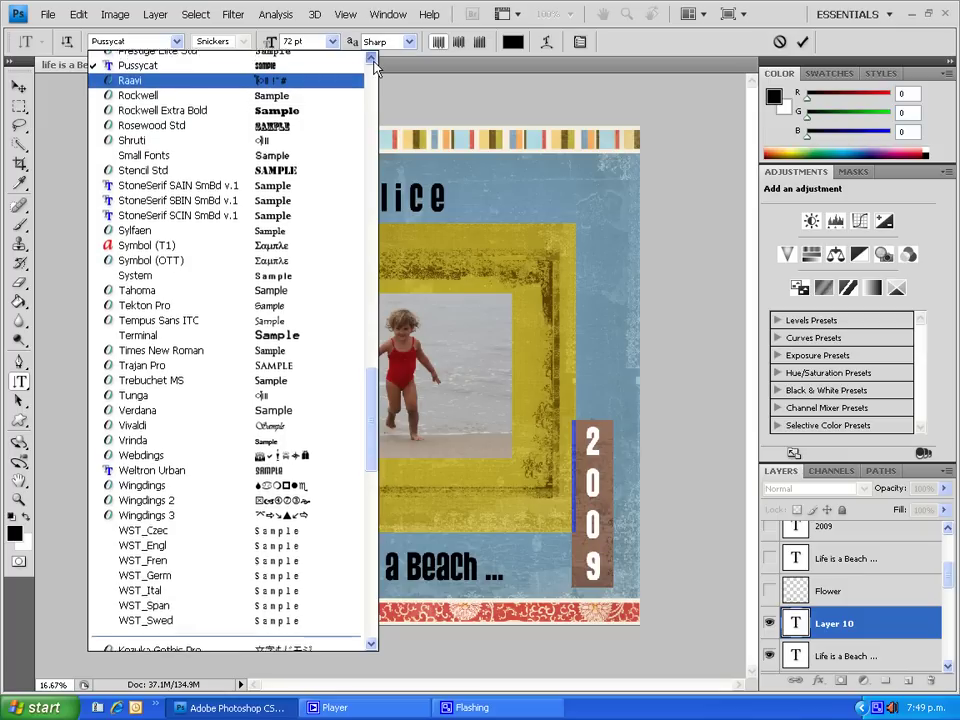
{"action": "left_click", "coordinate": [370, 59]}
{"action": "left_click", "coordinate": [371, 60]}
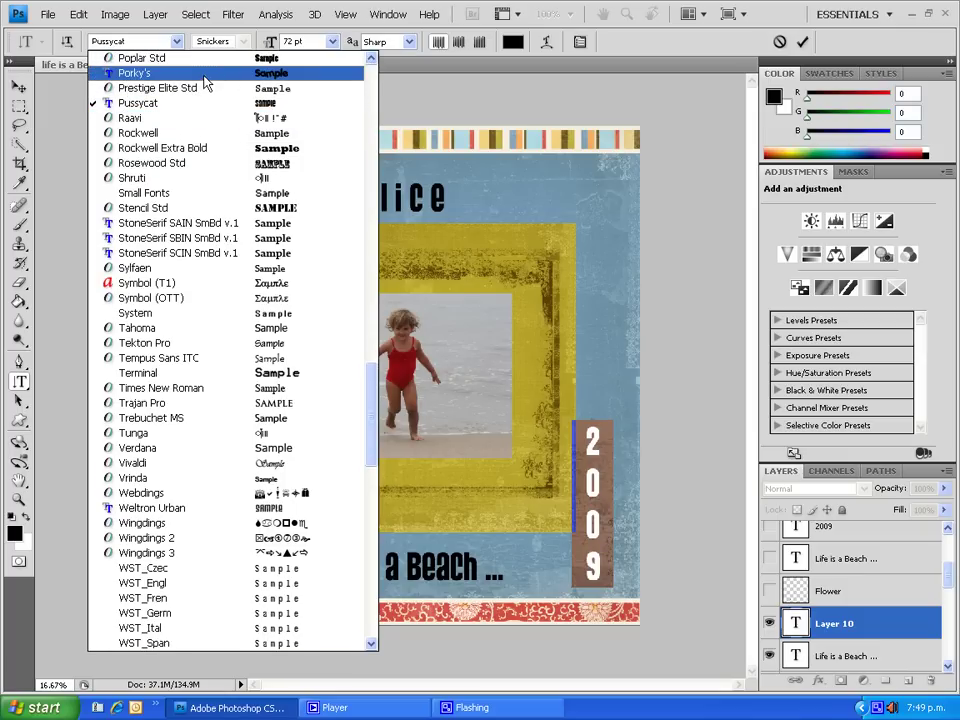
{"action": "left_click", "coordinate": [155, 69]}
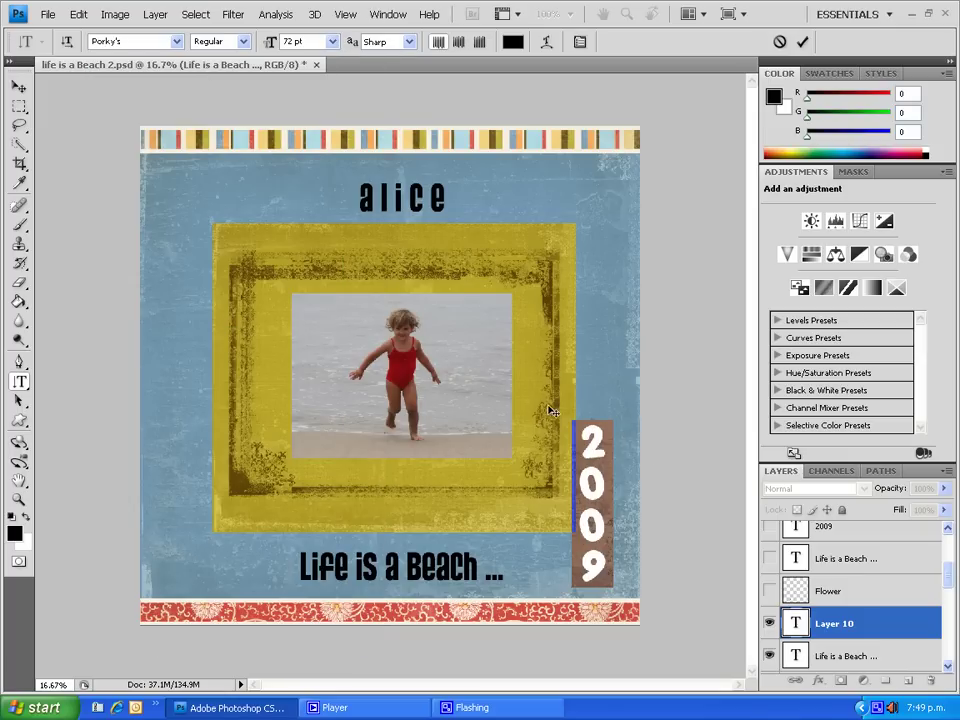
{"action": "left_click", "coordinate": [334, 43]}
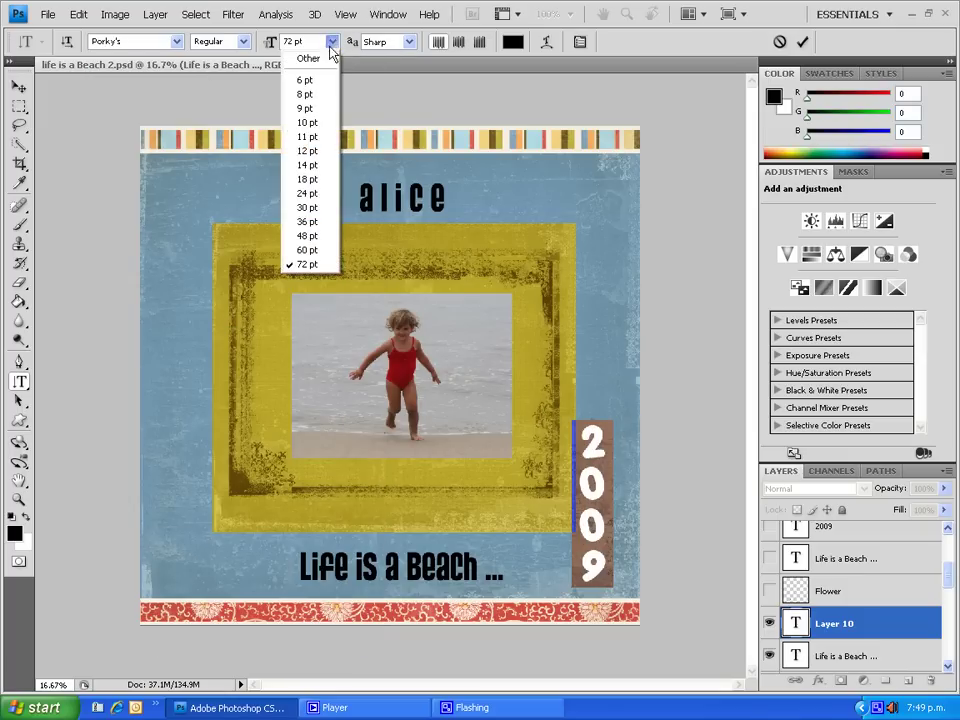
{"action": "left_click", "coordinate": [314, 237]}
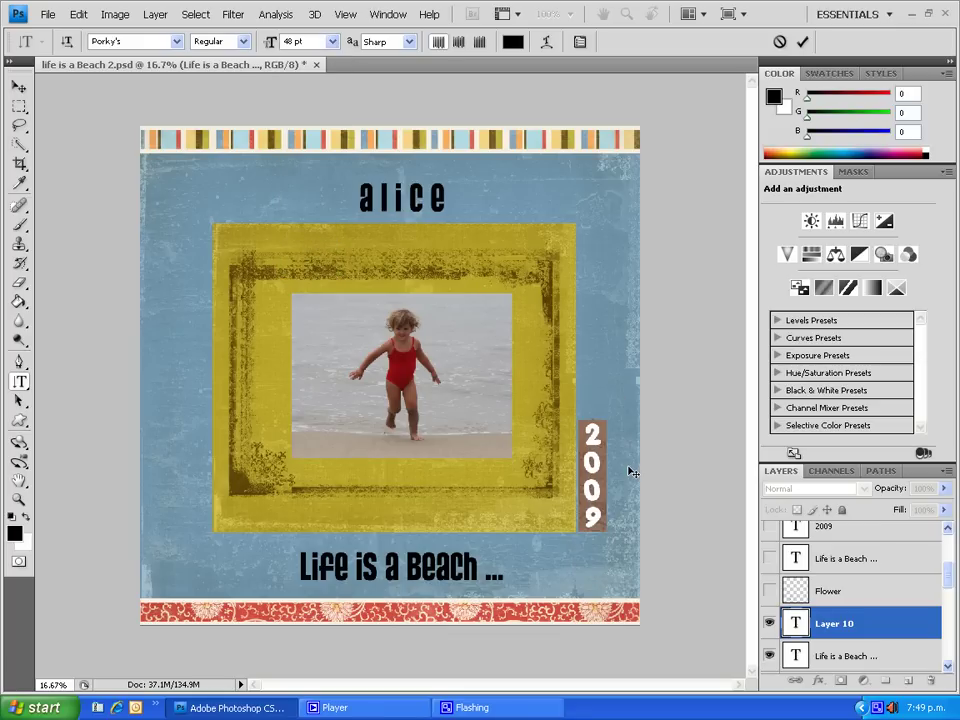
{"action": "left_click", "coordinate": [804, 44]}
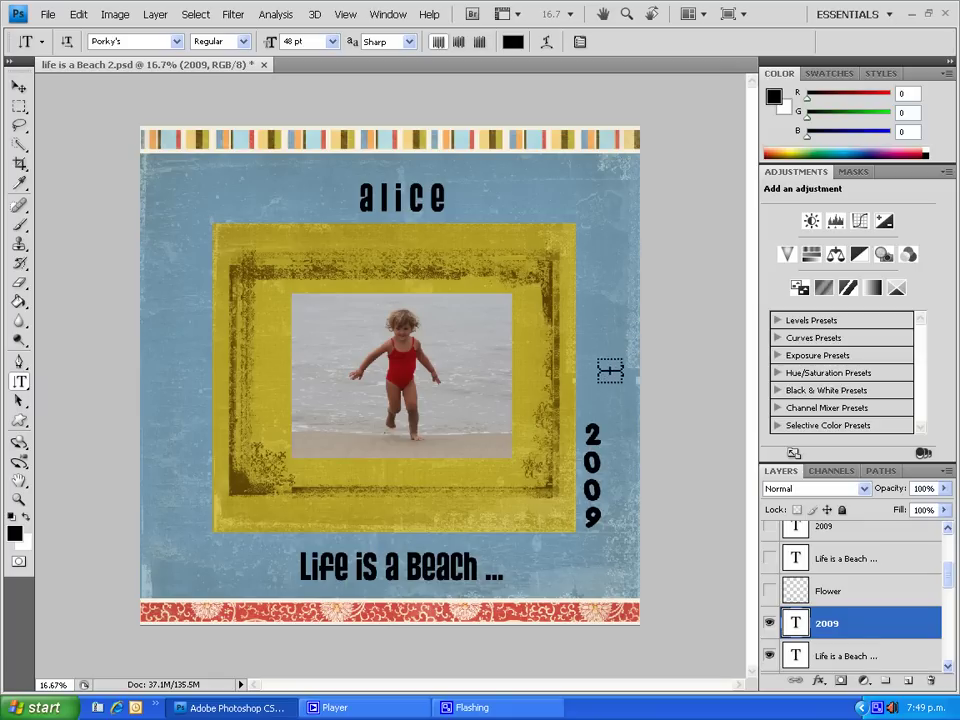
{"action": "left_click", "coordinate": [345, 572]}
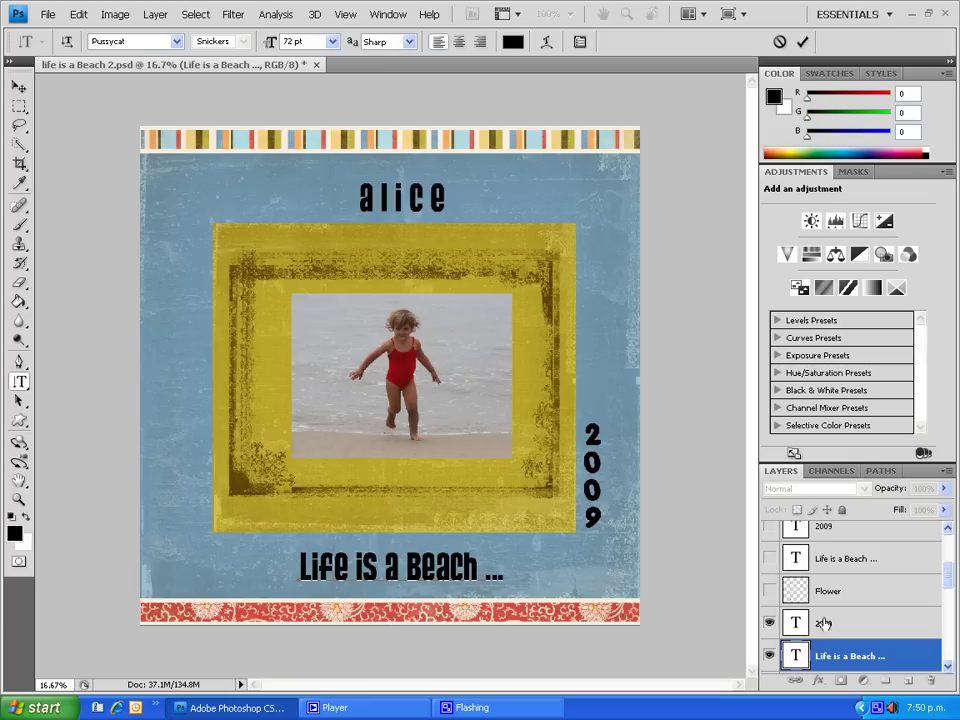
- Change the alice title's font back to Porky's and commit the edit
{"action": "scroll", "coordinate": [947, 576], "scroll_direction": "down", "scroll_amount": 1}
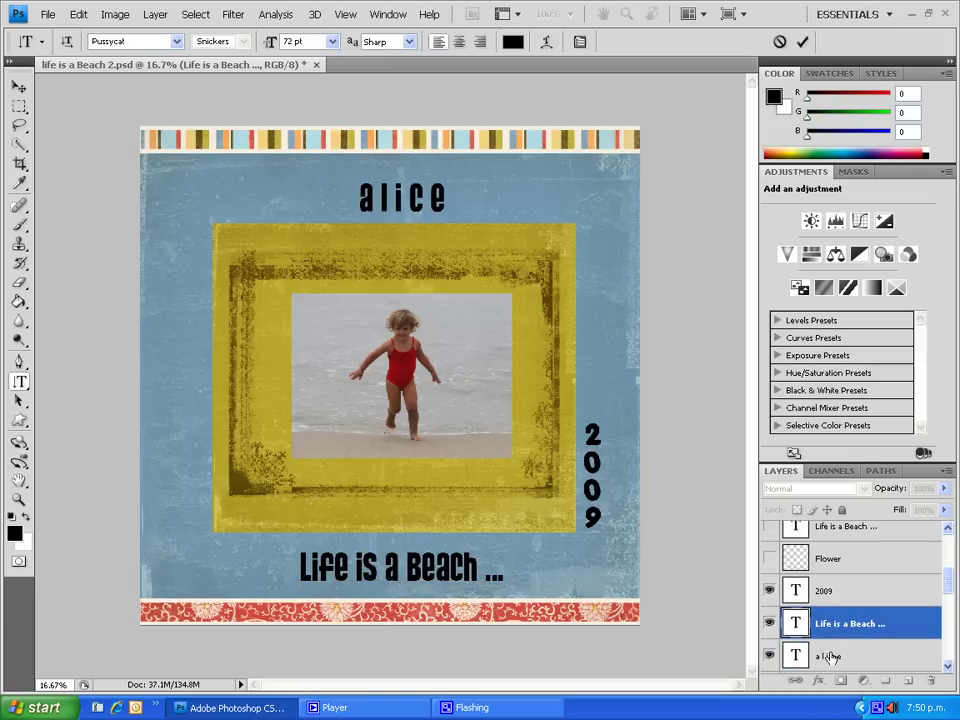
{"action": "left_click", "coordinate": [831, 657]}
{"action": "left_click_drag", "start_coordinate": [362, 197], "coordinate": [440, 198]}
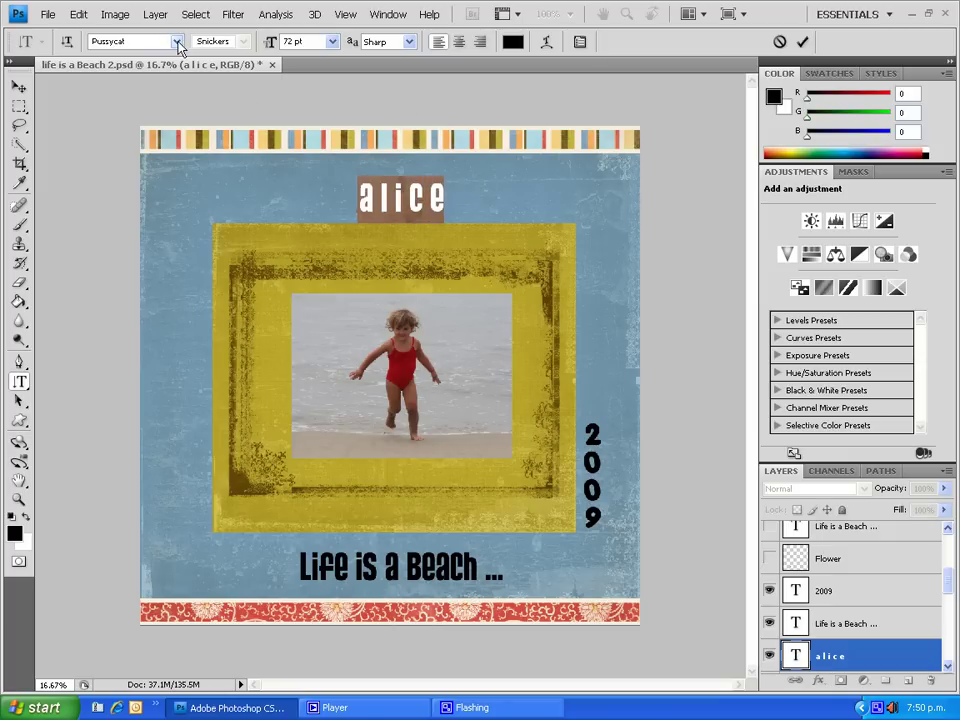
{"action": "left_click", "coordinate": [176, 41]}
{"action": "left_click", "coordinate": [371, 63]}
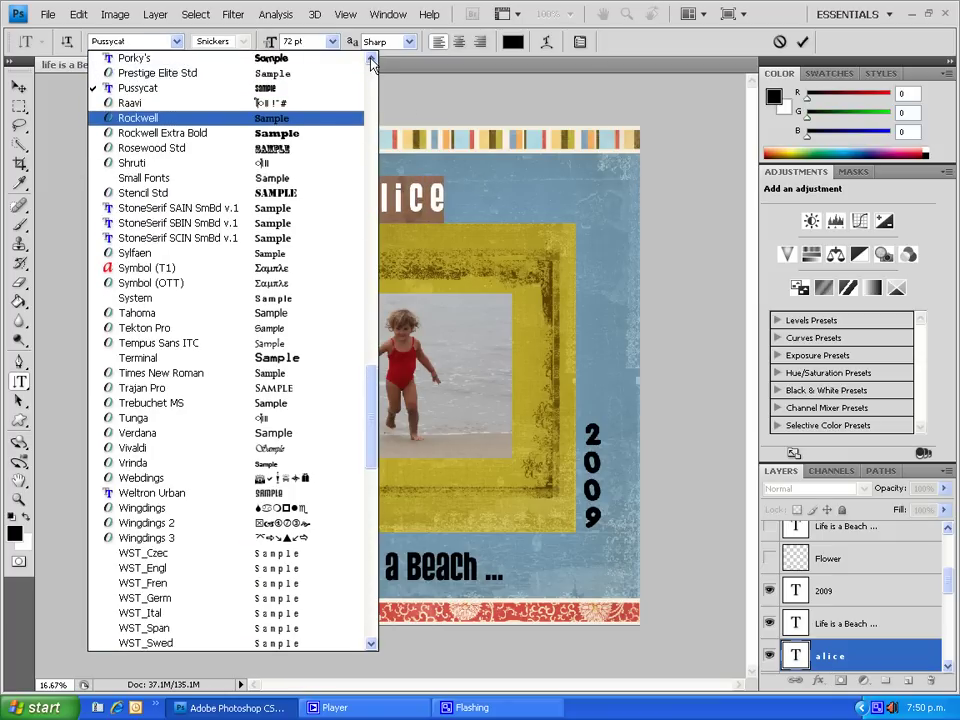
{"action": "left_click", "coordinate": [150, 57]}
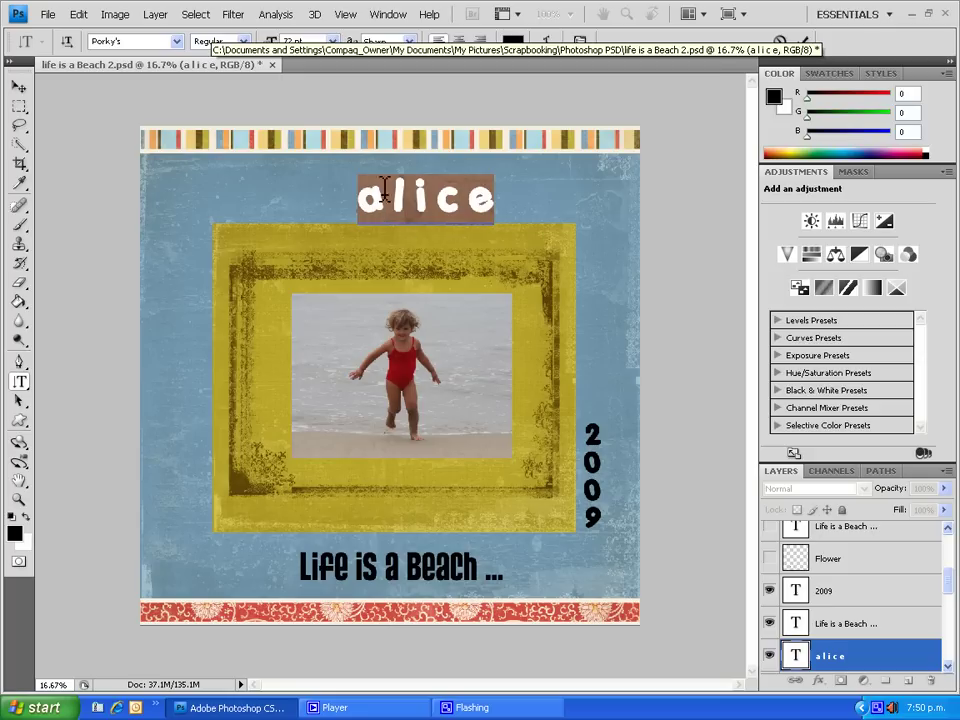
{"action": "left_click", "coordinate": [802, 41]}
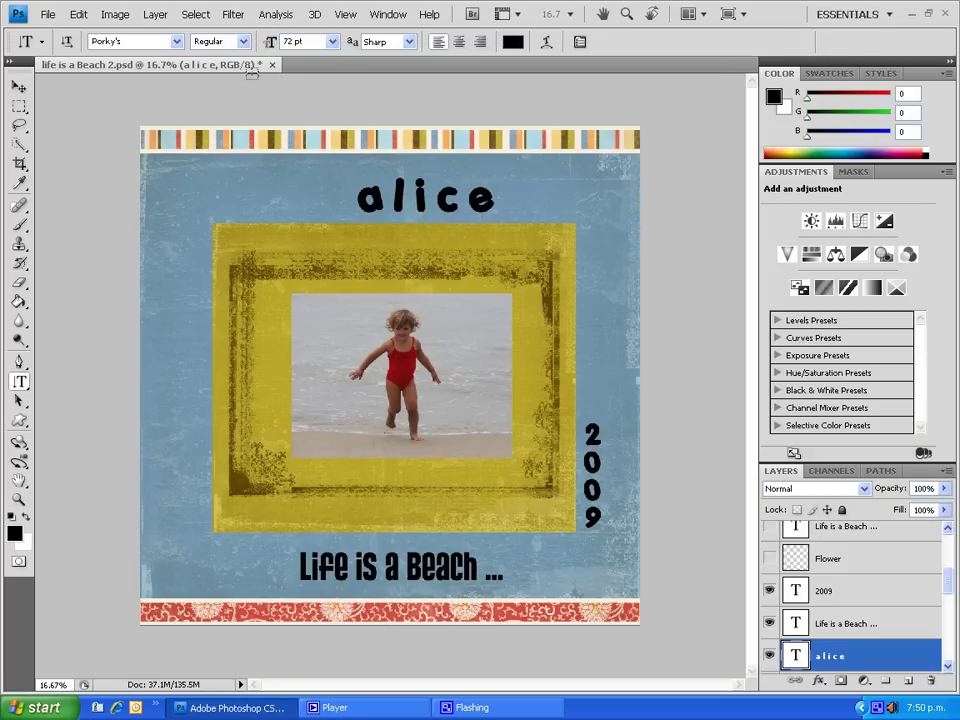
- Shift the alice title slightly left with the Move tool
{"action": "left_click", "coordinate": [19, 88]}
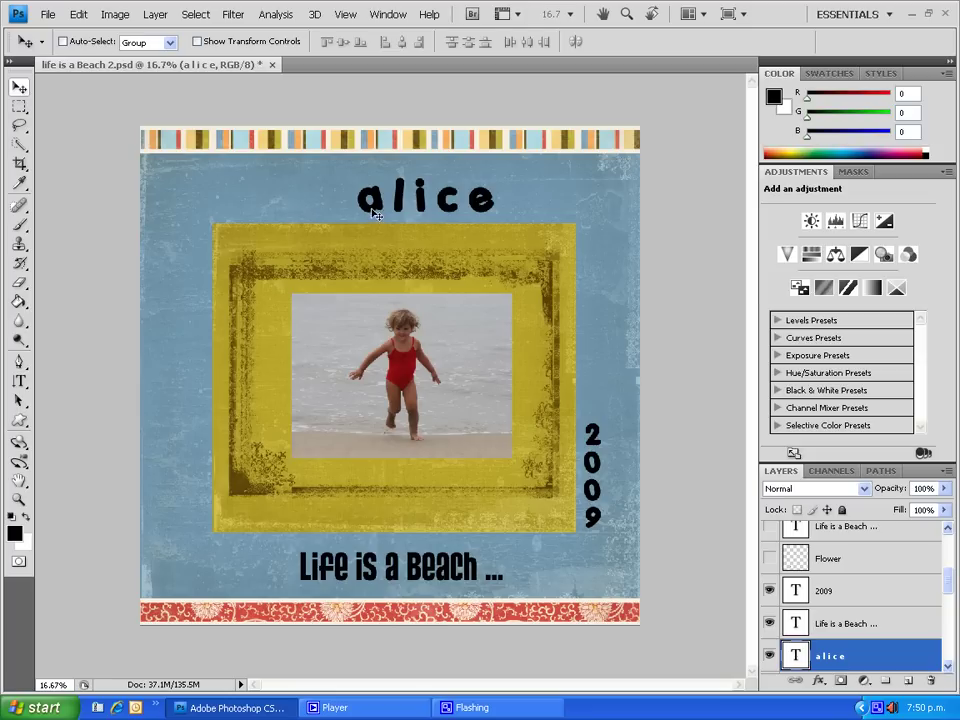
{"action": "left_click_drag", "start_coordinate": [363, 211], "coordinate": [354, 211]}
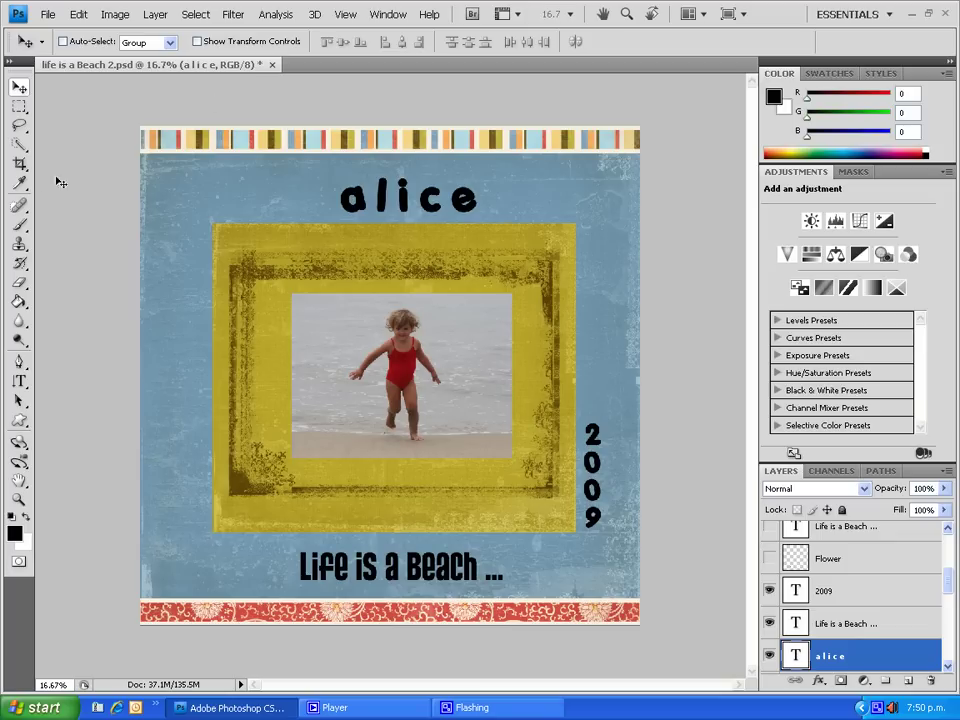
{"action": "left_click", "coordinate": [19, 183]}
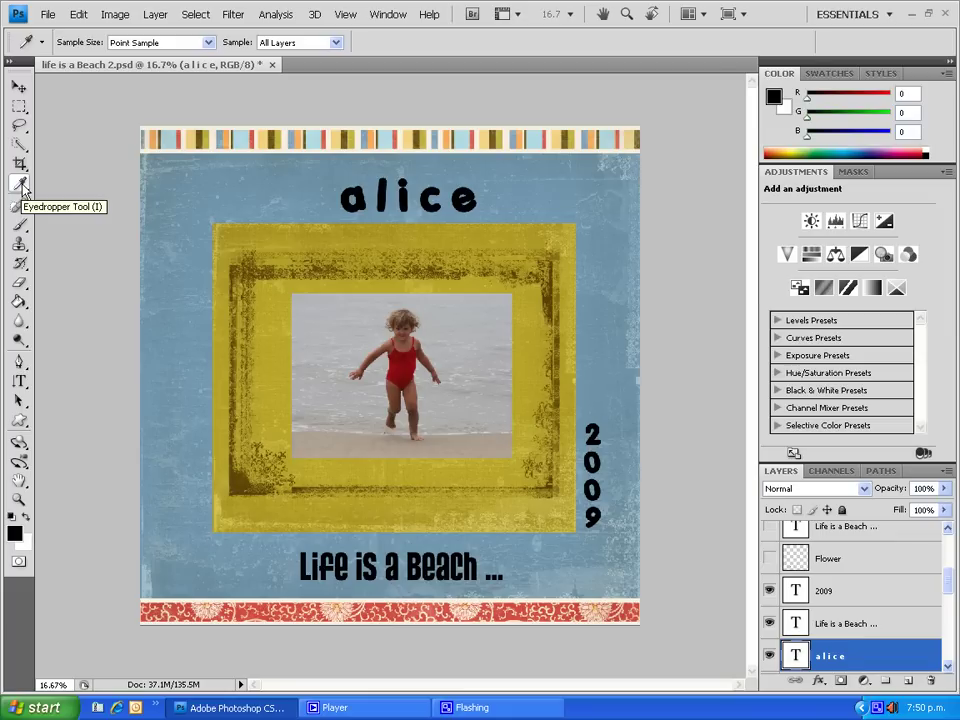
- Sample olive brown #685419 from the striped border and apply it to the Life is a Beach caption
{"action": "left_click", "coordinate": [277, 132]}
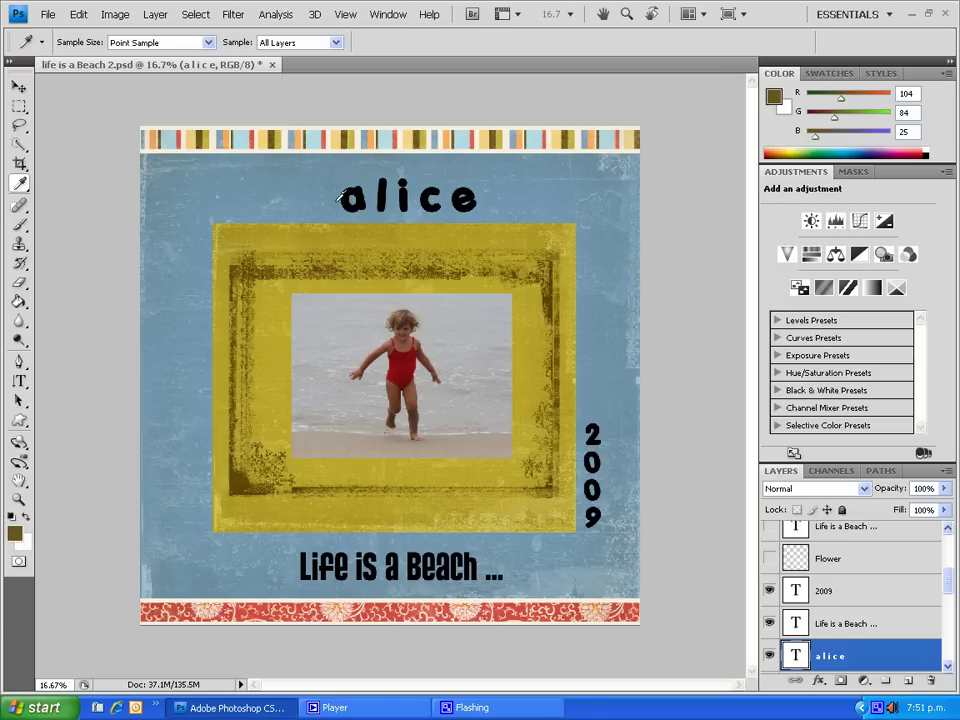
{"action": "left_click", "coordinate": [19, 381]}
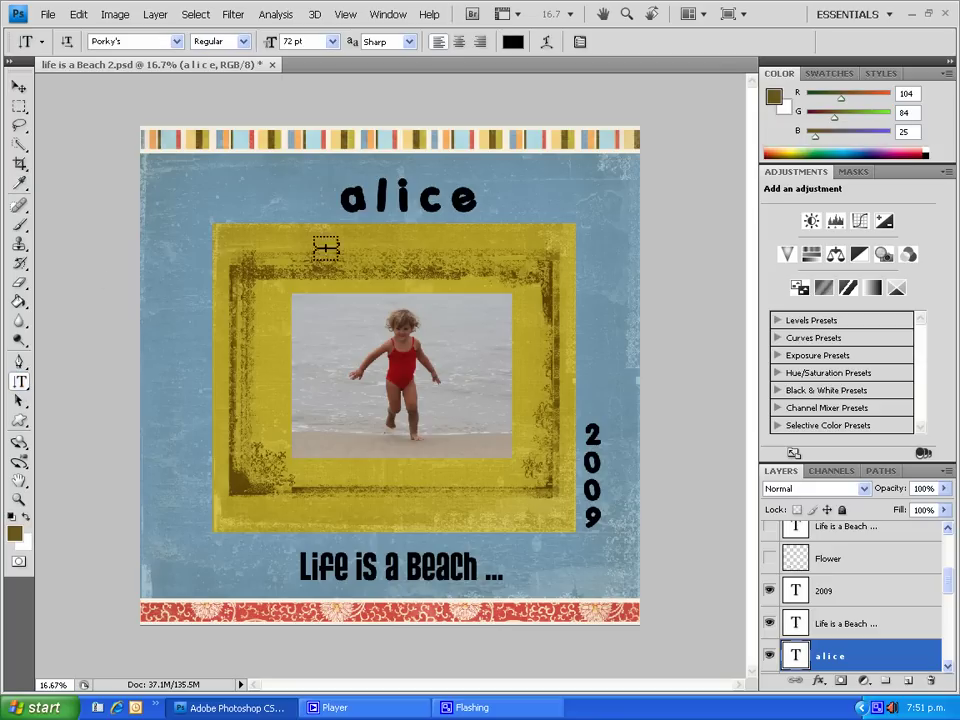
{"action": "left_click_drag", "start_coordinate": [300, 567], "coordinate": [503, 567]}
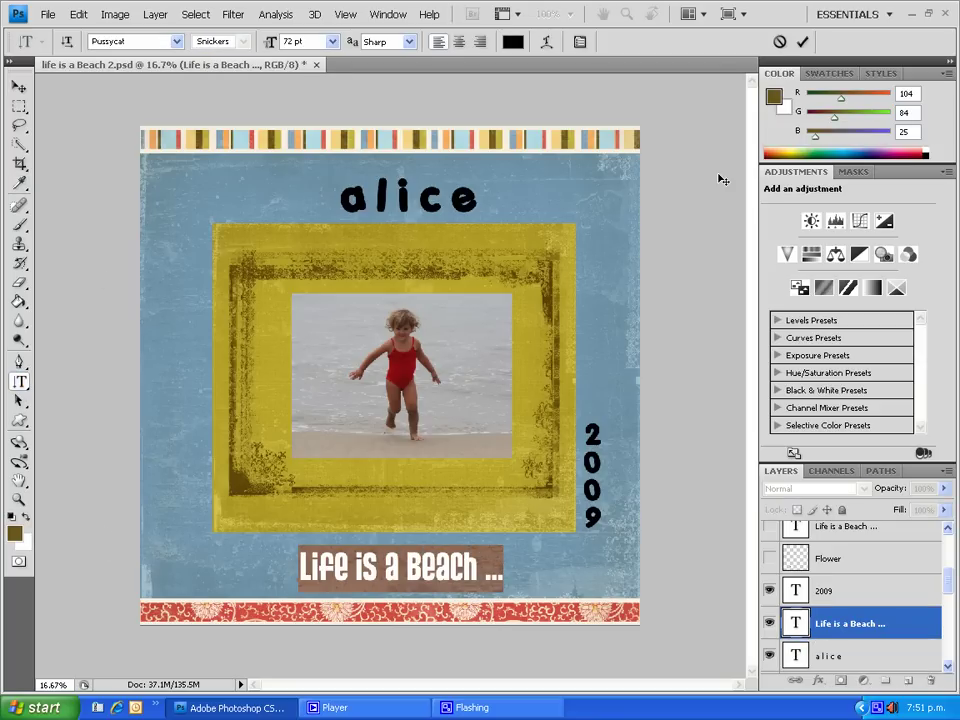
{"action": "left_click", "coordinate": [14, 533]}
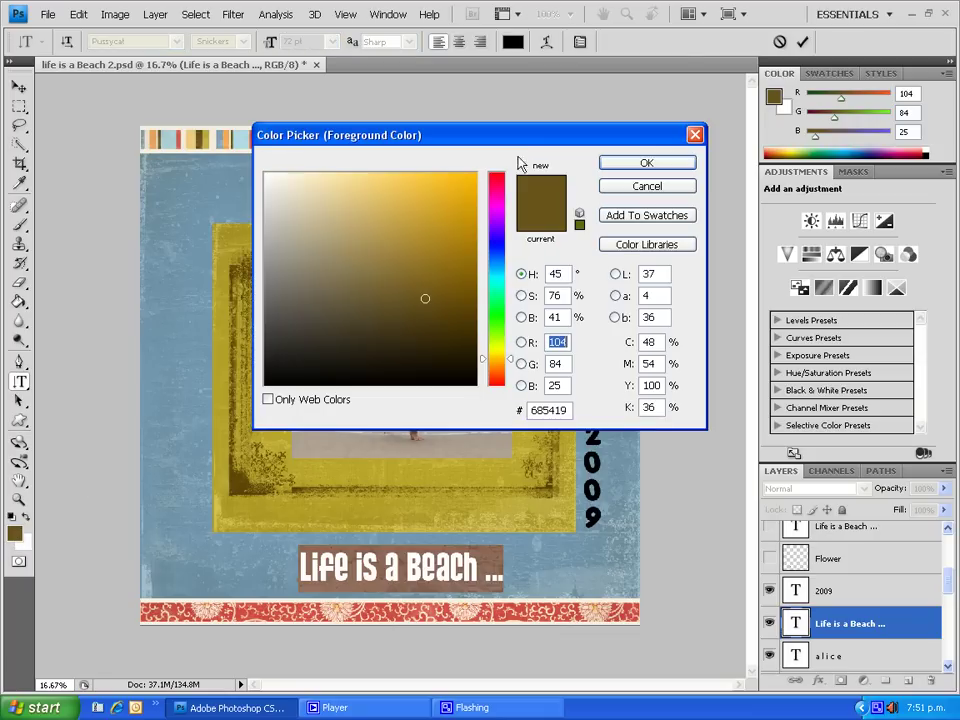
{"action": "left_click", "coordinate": [645, 163]}
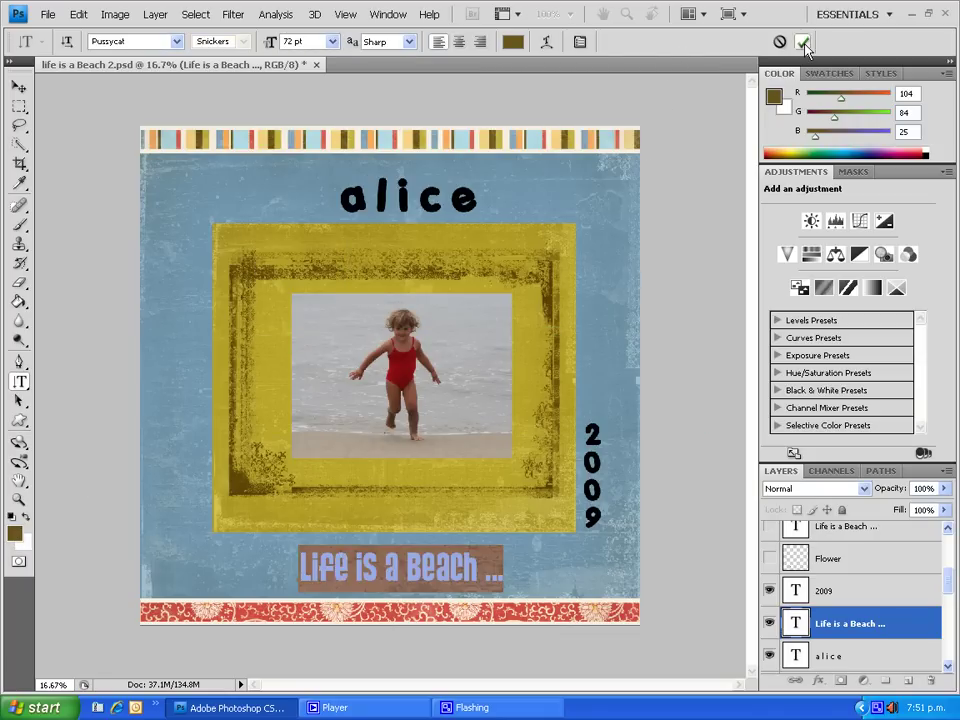
{"action": "left_click", "coordinate": [802, 41]}
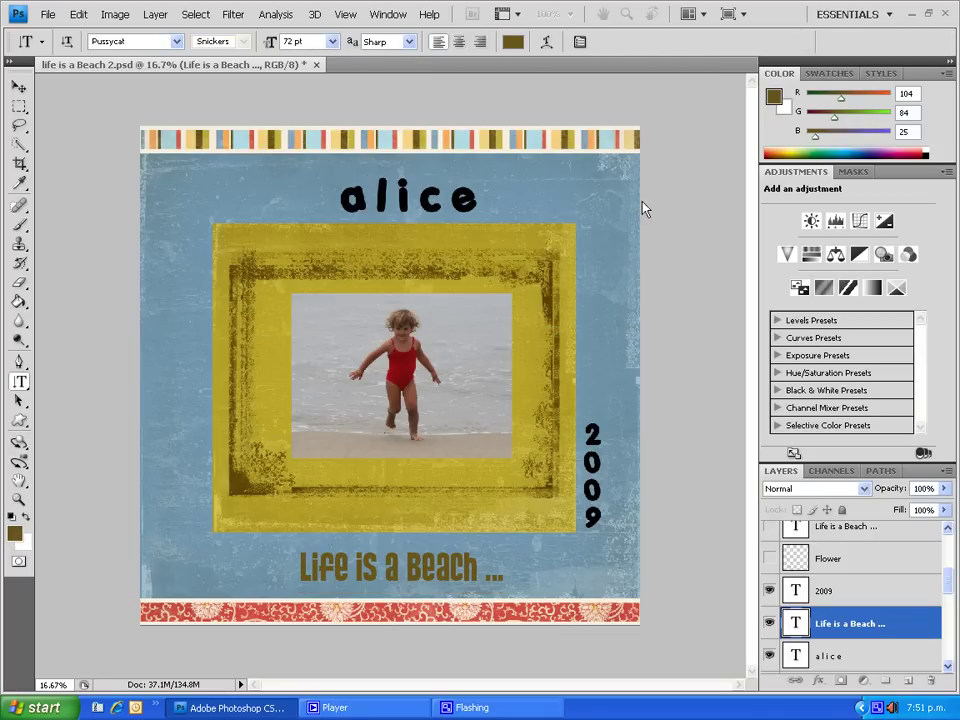
- Recolour the 2 and the 9 of the vertical 2009 text dark brown #685419
{"action": "left_click", "coordinate": [592, 432], "text": "ctrl"}
{"action": "double_click", "coordinate": [592, 433]}
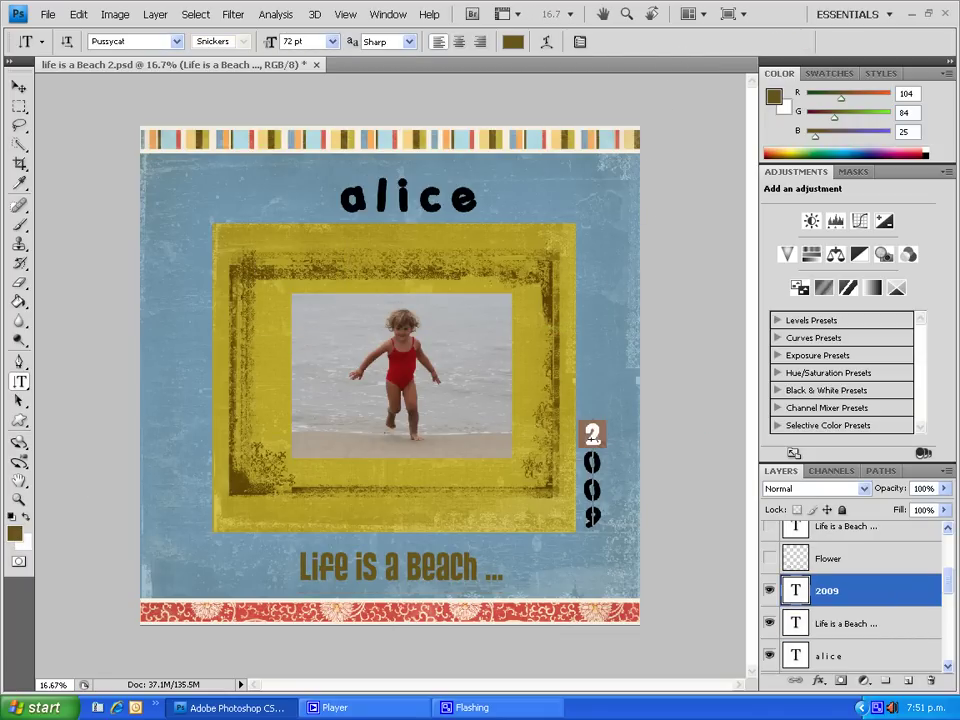
{"action": "left_click", "coordinate": [14, 533]}
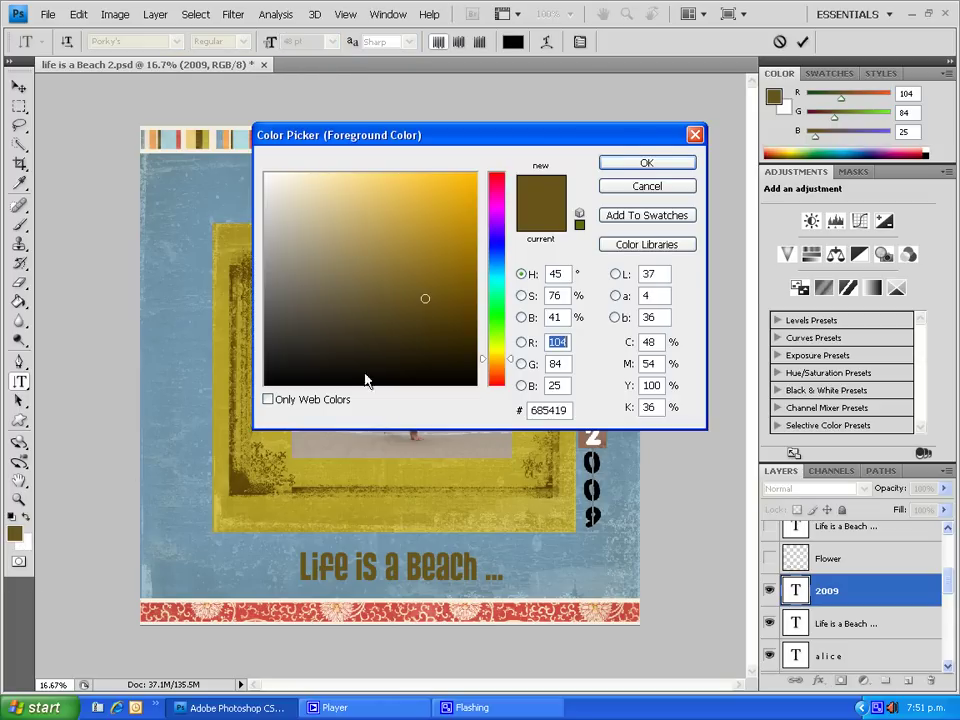
{"action": "left_click", "coordinate": [620, 166]}
{"action": "double_click", "coordinate": [592, 516]}
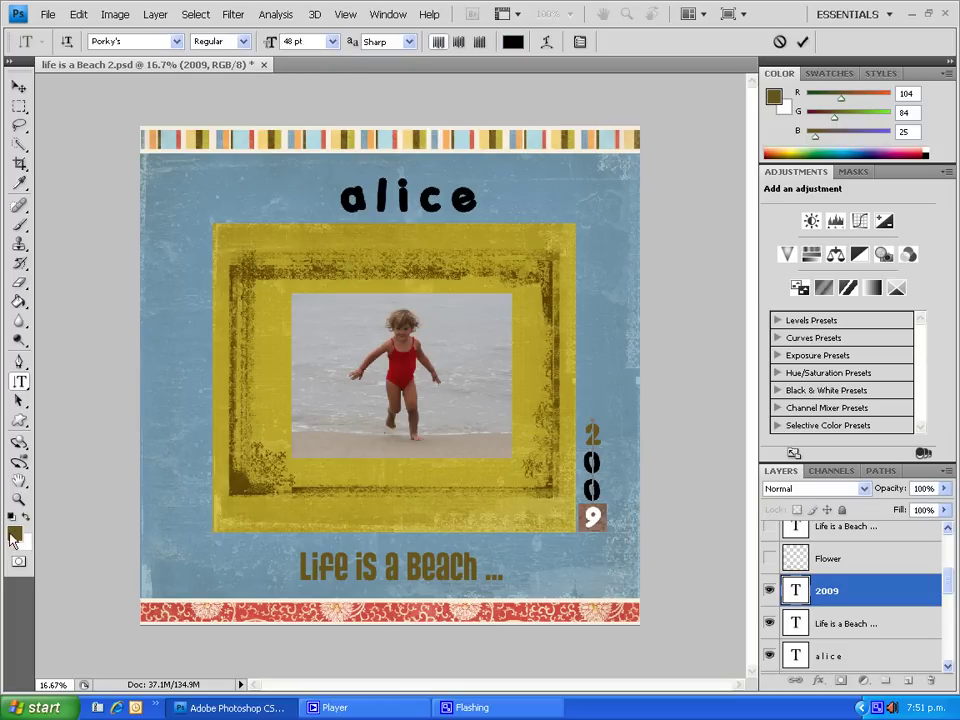
{"action": "left_click", "coordinate": [14, 533]}
{"action": "left_click", "coordinate": [646, 163]}
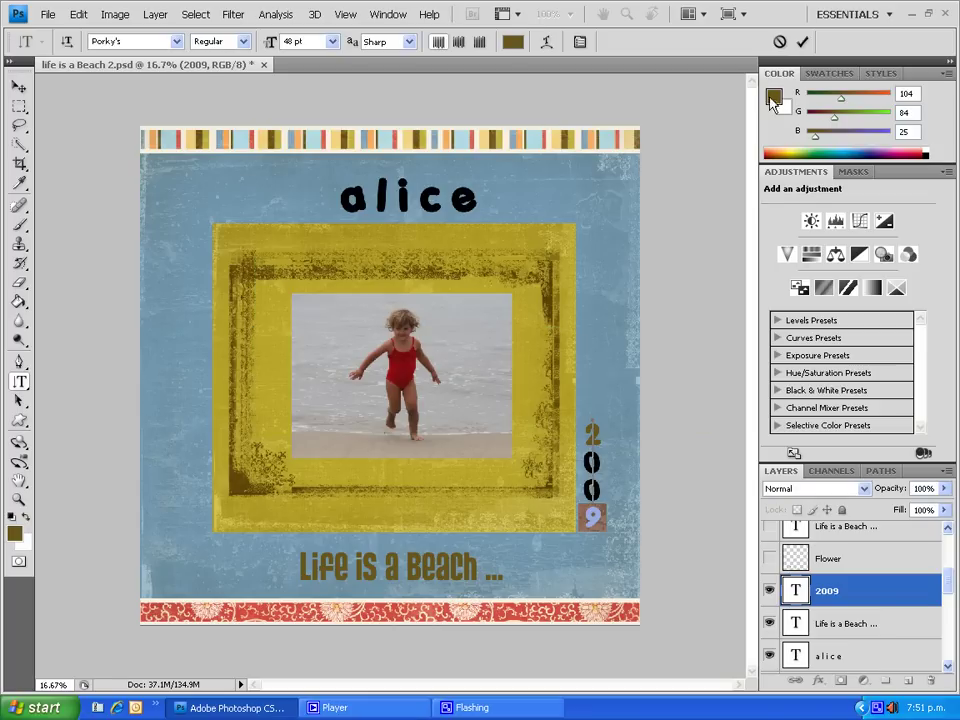
{"action": "left_click", "coordinate": [802, 42]}
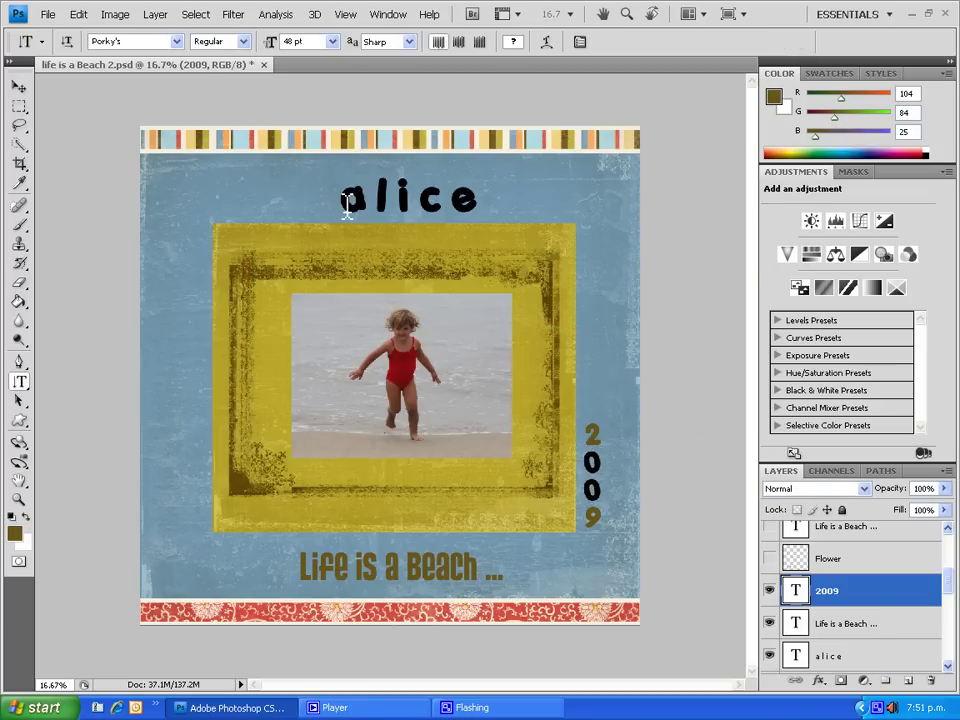
- Colour the l and c of the alice title dark brown #685419, leaving a, i, e black
{"action": "left_click", "coordinate": [377, 200]}
{"action": "left_click_drag", "start_coordinate": [376, 200], "coordinate": [389, 200]}
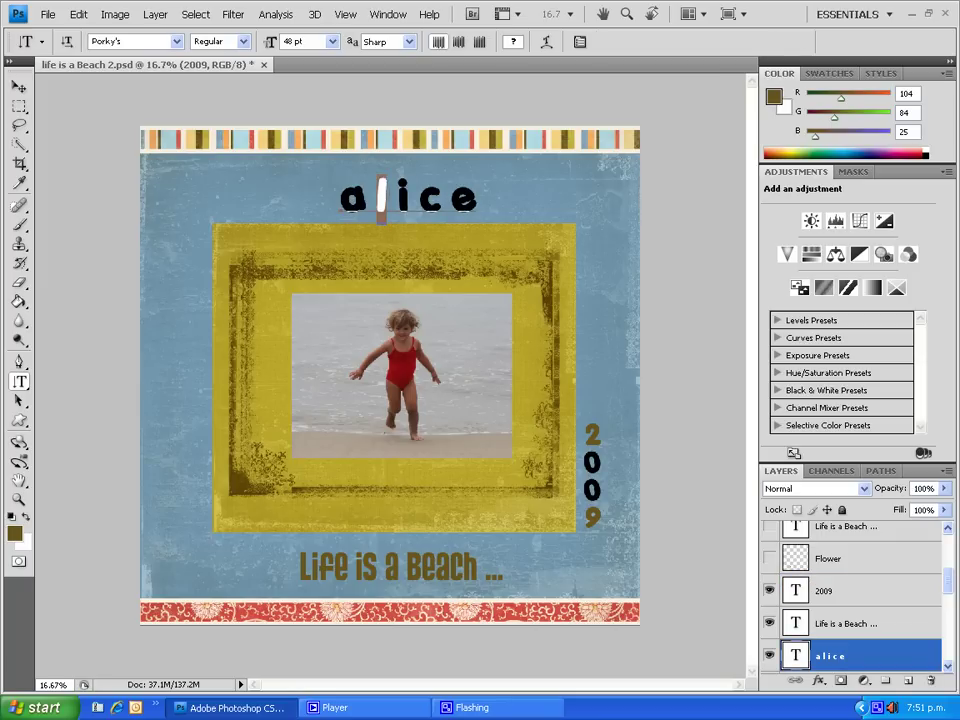
{"action": "left_click", "coordinate": [14, 533]}
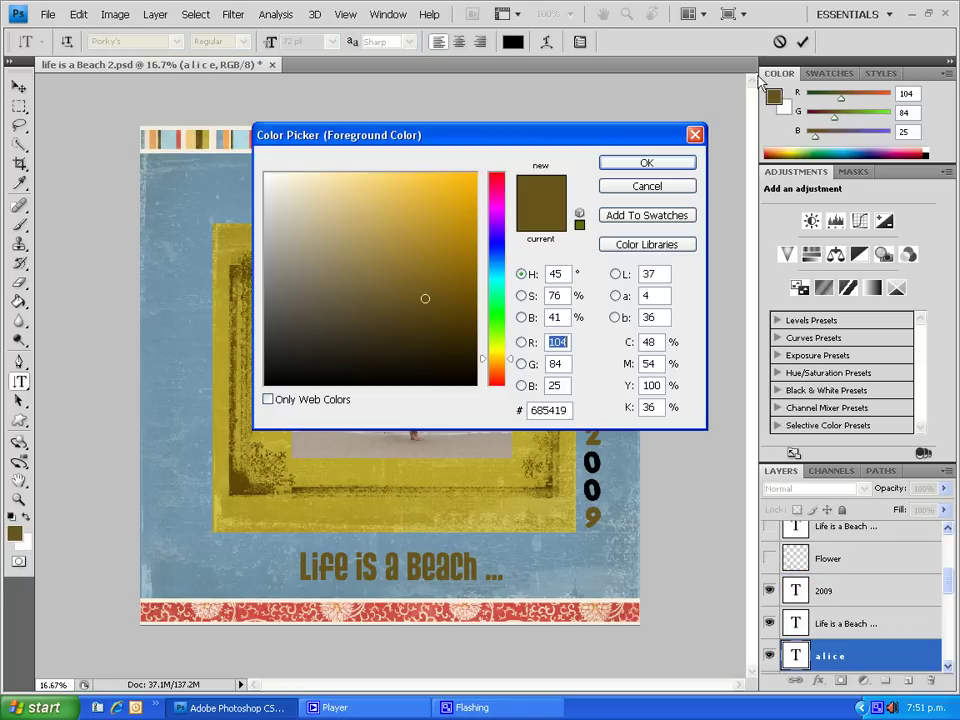
{"action": "left_click", "coordinate": [647, 163]}
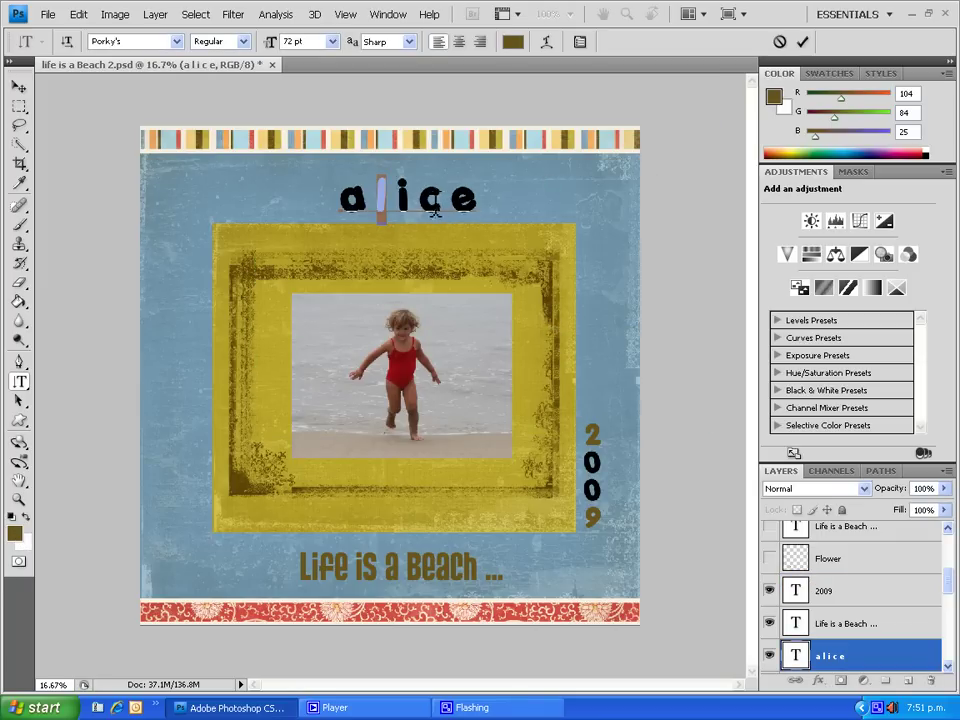
{"action": "left_click_drag", "start_coordinate": [419, 200], "coordinate": [440, 200]}
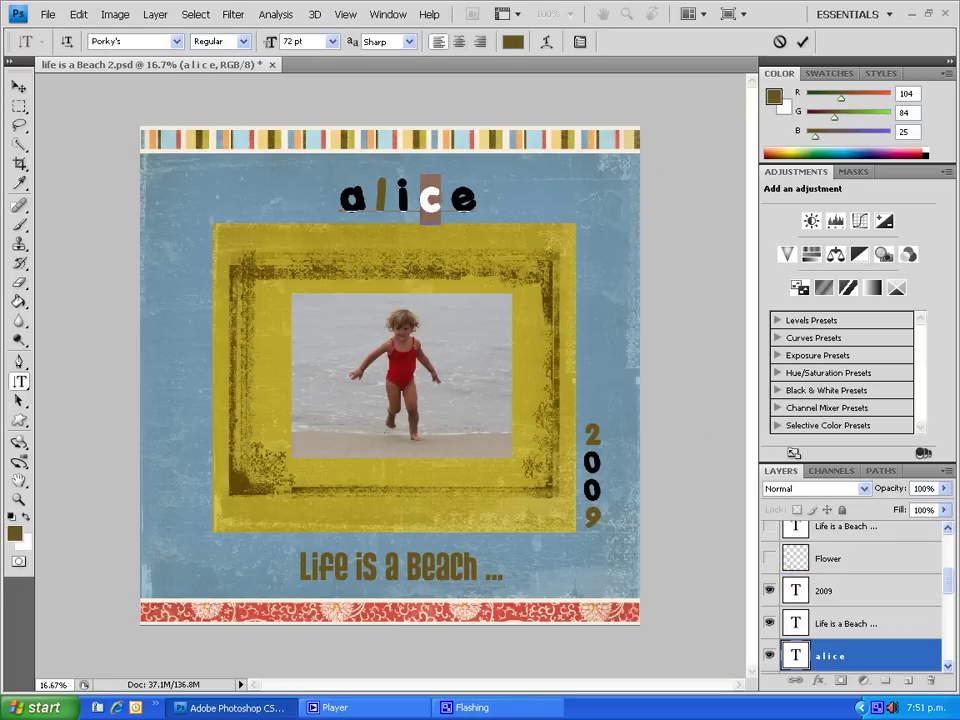
{"action": "left_click", "coordinate": [14, 535]}
{"action": "left_click", "coordinate": [645, 162]}
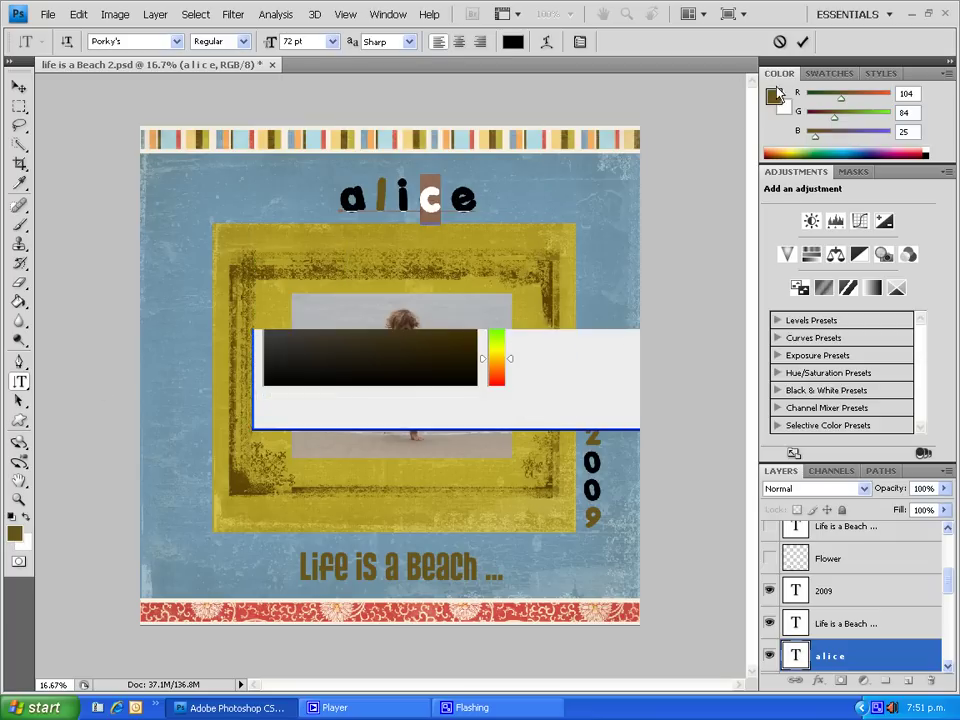
{"action": "left_click", "coordinate": [805, 43]}
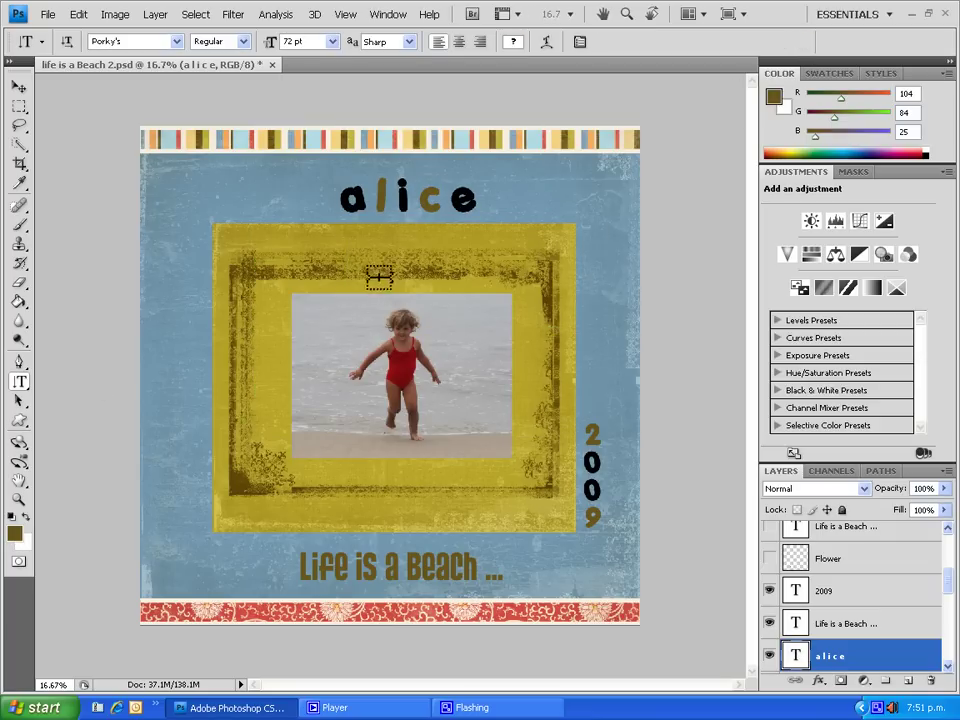
{"action": "left_click", "coordinate": [20, 184]}
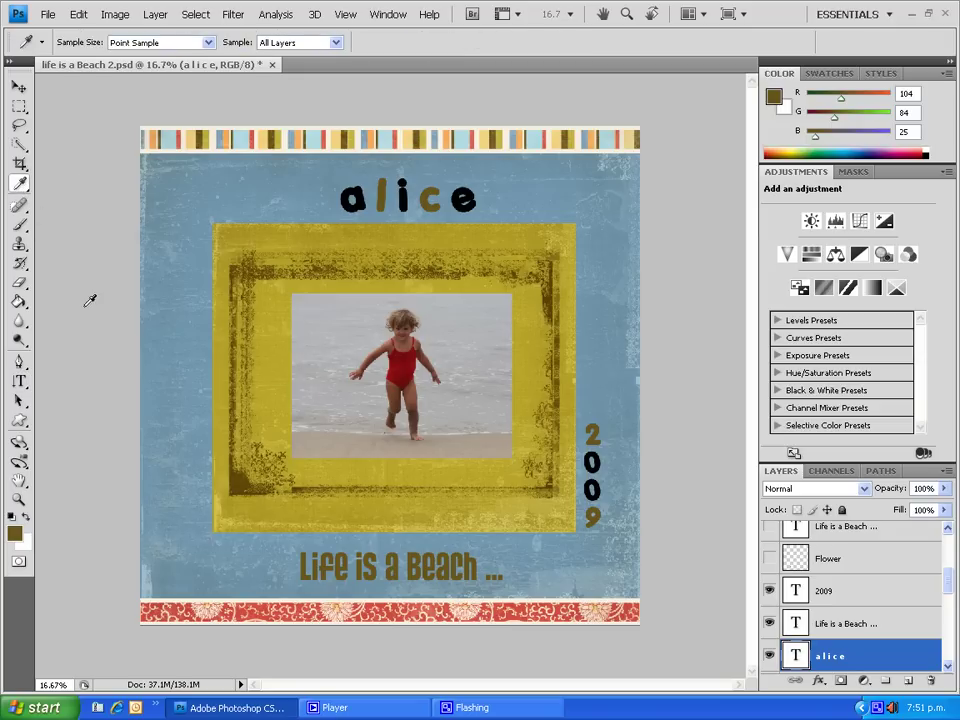
- Sample red #cb4232 from the bottom border strip and apply it to the a of alice
{"action": "left_click", "coordinate": [241, 612]}
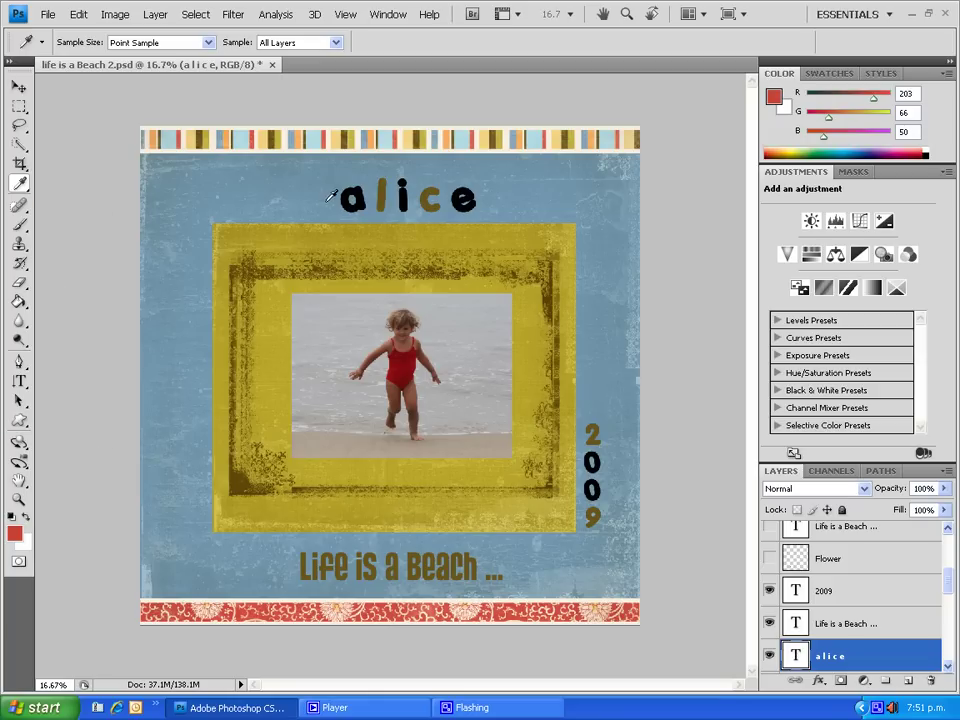
{"action": "left_click", "coordinate": [20, 381]}
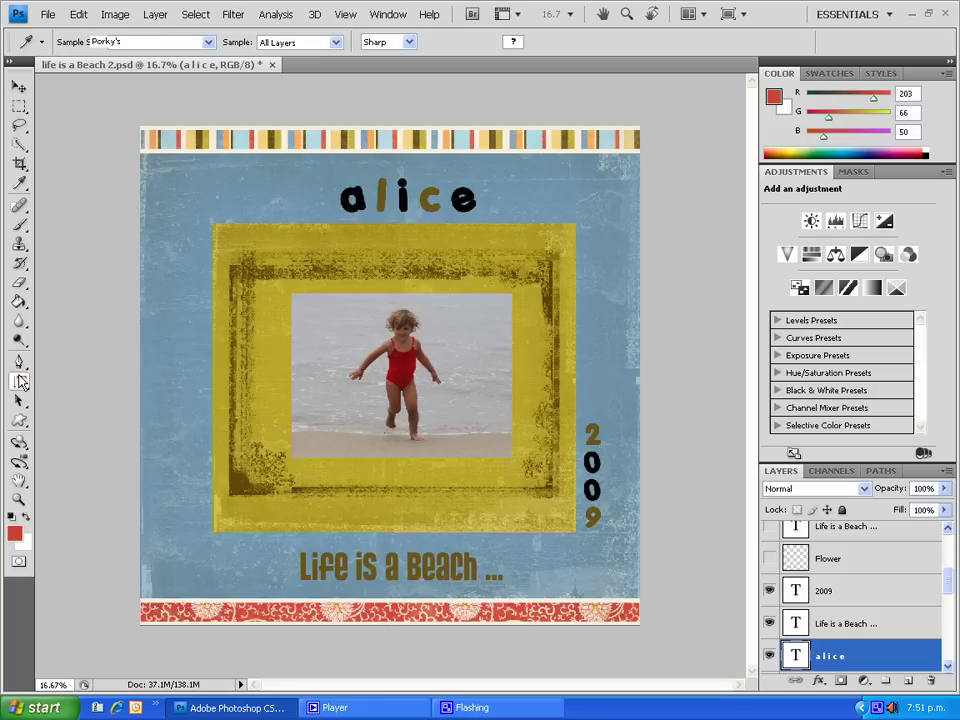
{"action": "double_click", "coordinate": [350, 199]}
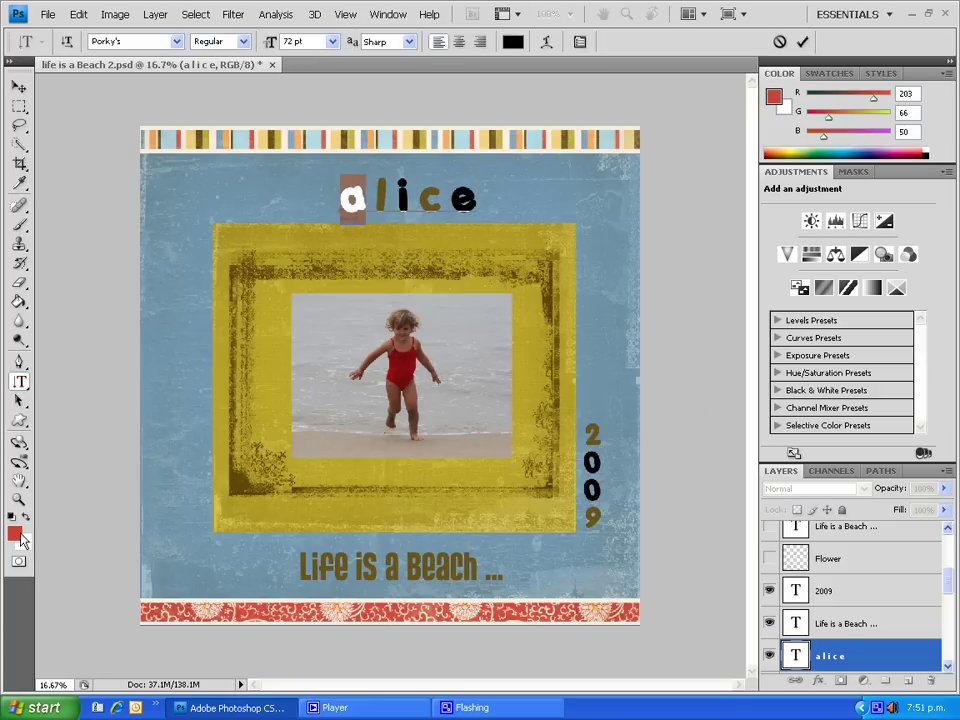
{"action": "left_click", "coordinate": [21, 538]}
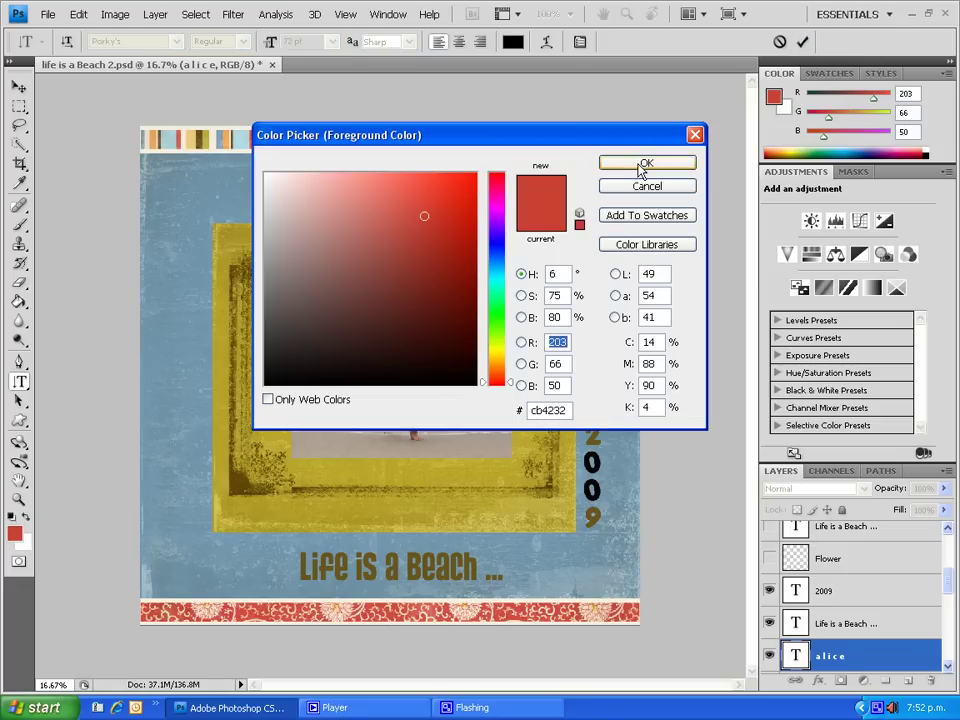
{"action": "left_click", "coordinate": [645, 164]}
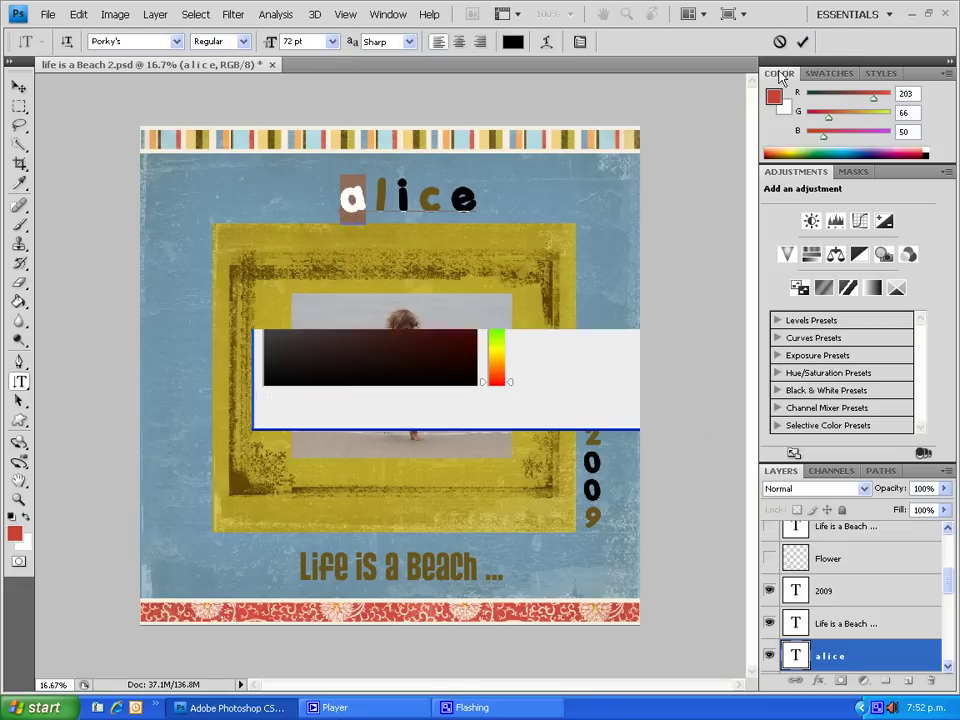
- Make the i and e of alice the same red #cb4232
{"action": "double_click", "coordinate": [403, 199]}
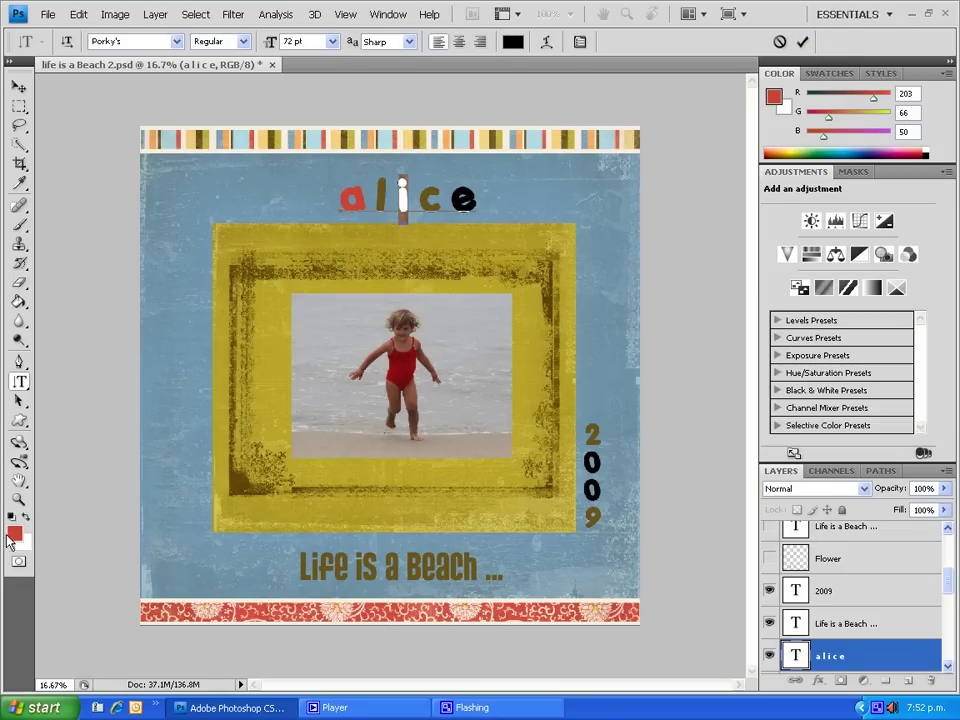
{"action": "left_click", "coordinate": [14, 534]}
{"action": "left_click", "coordinate": [678, 163]}
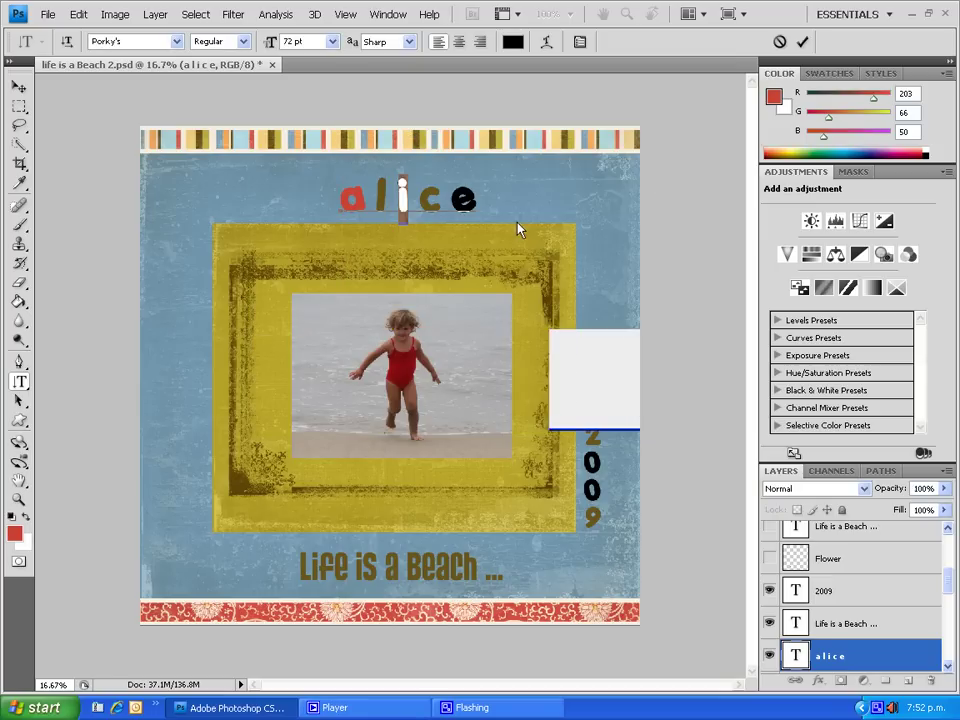
{"action": "double_click", "coordinate": [462, 199]}
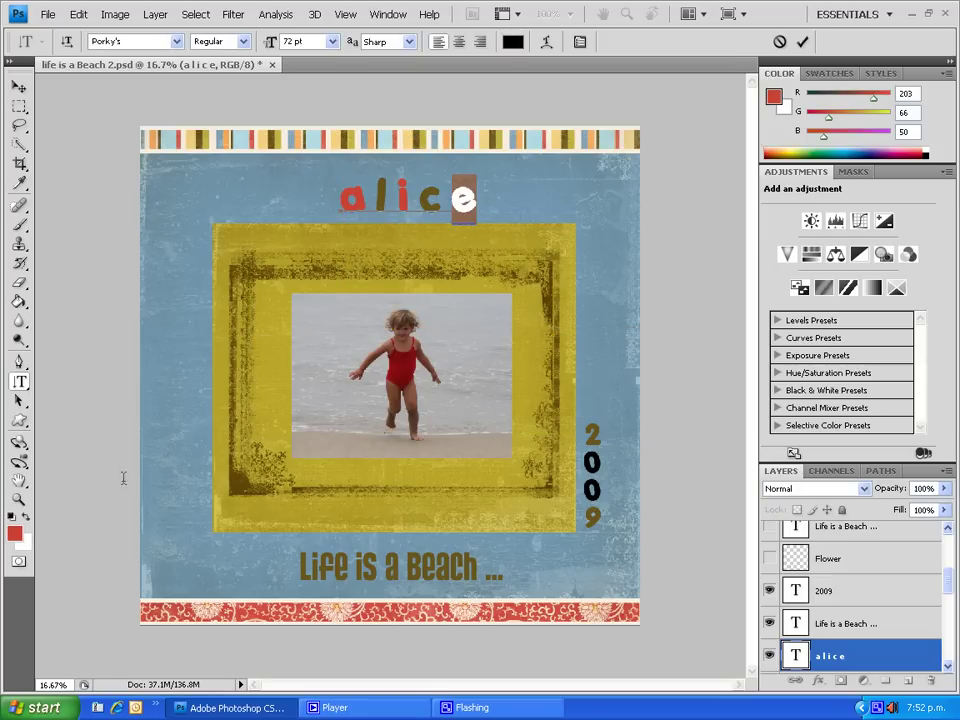
{"action": "left_click", "coordinate": [14, 534]}
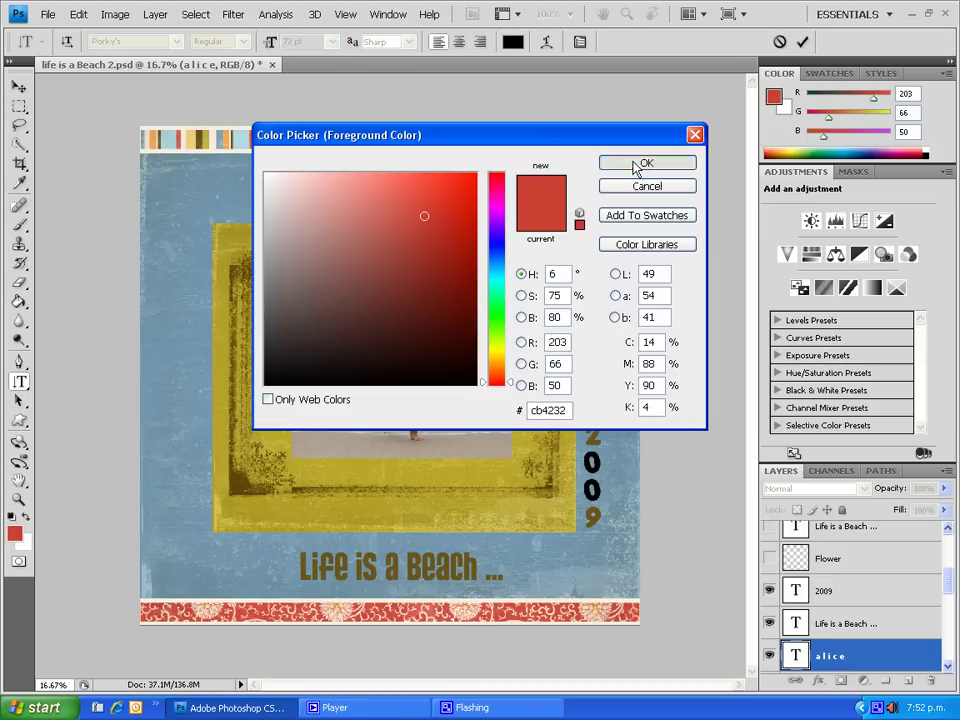
{"action": "left_click", "coordinate": [636, 165]}
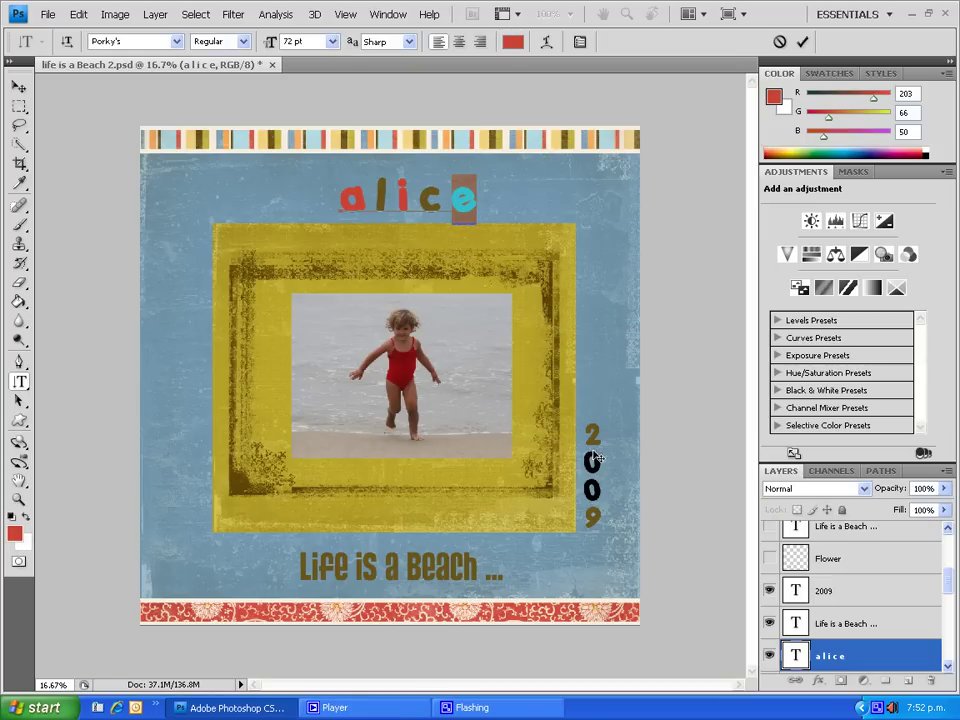
- Turn the two middle zeros of 2009 red #cb4232, keeping the 2 and 9 unchanged
{"action": "left_click", "coordinate": [802, 41]}
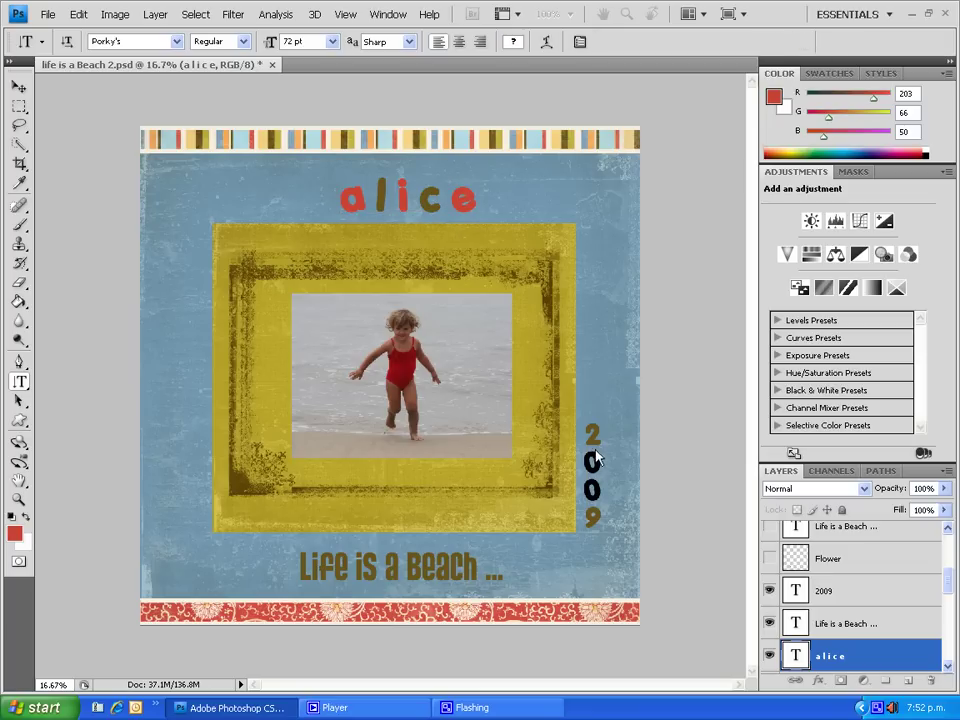
{"action": "left_click_drag", "start_coordinate": [592, 449], "coordinate": [592, 503]}
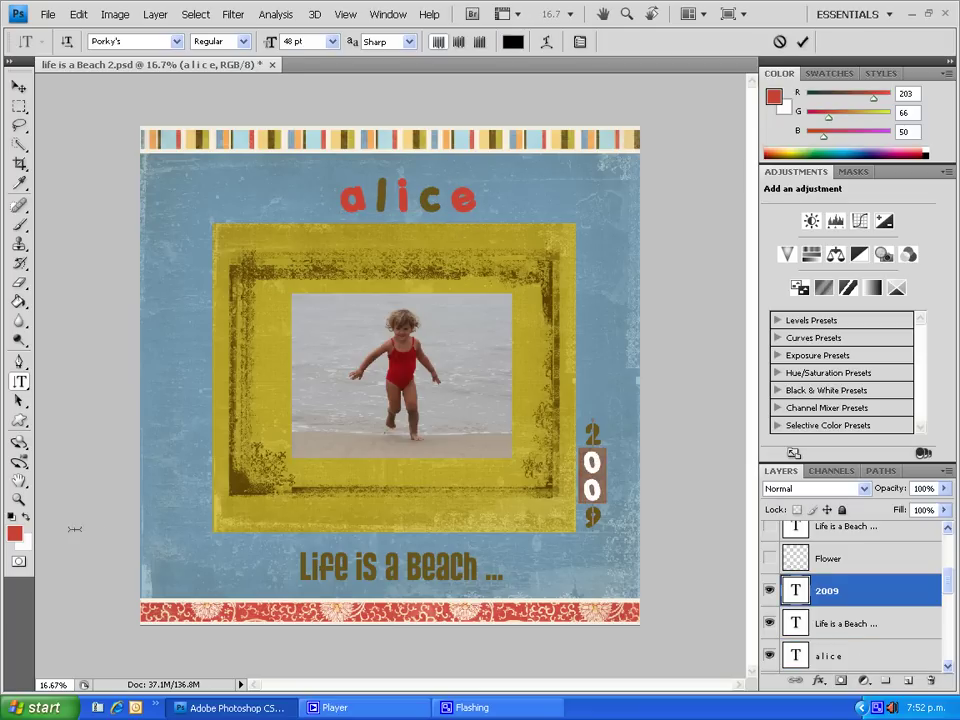
{"action": "left_click", "coordinate": [14, 533]}
{"action": "left_click", "coordinate": [660, 163]}
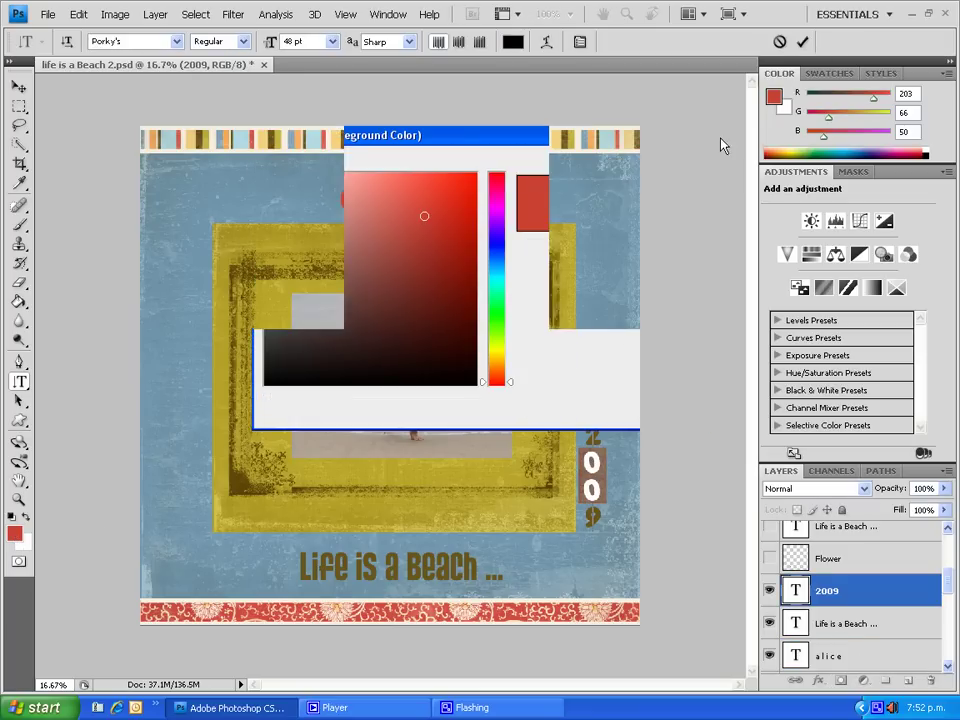
{"action": "key", "text": "ctrl+Return"}
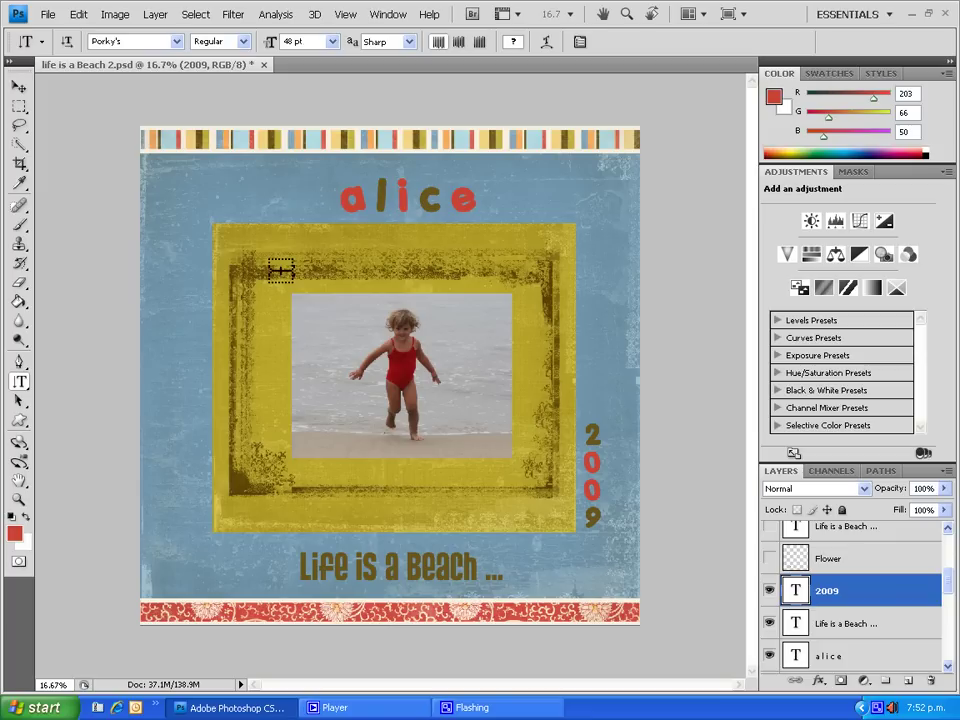
- Open the JSprague red flower sticker PNG file
{"action": "left_click", "coordinate": [46, 15]}
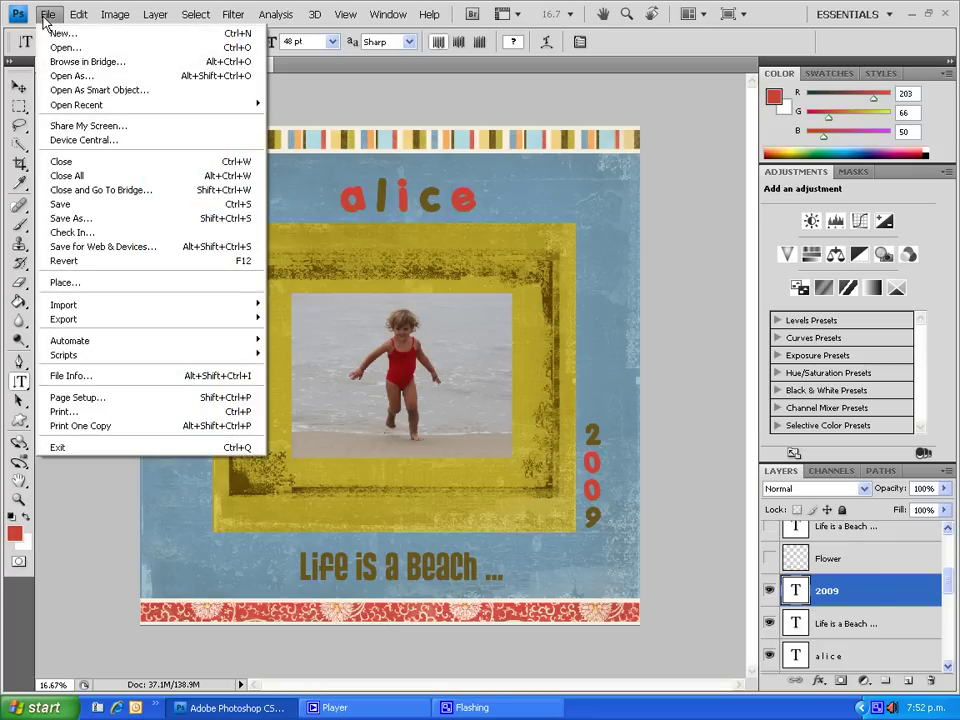
{"action": "left_click", "coordinate": [66, 47]}
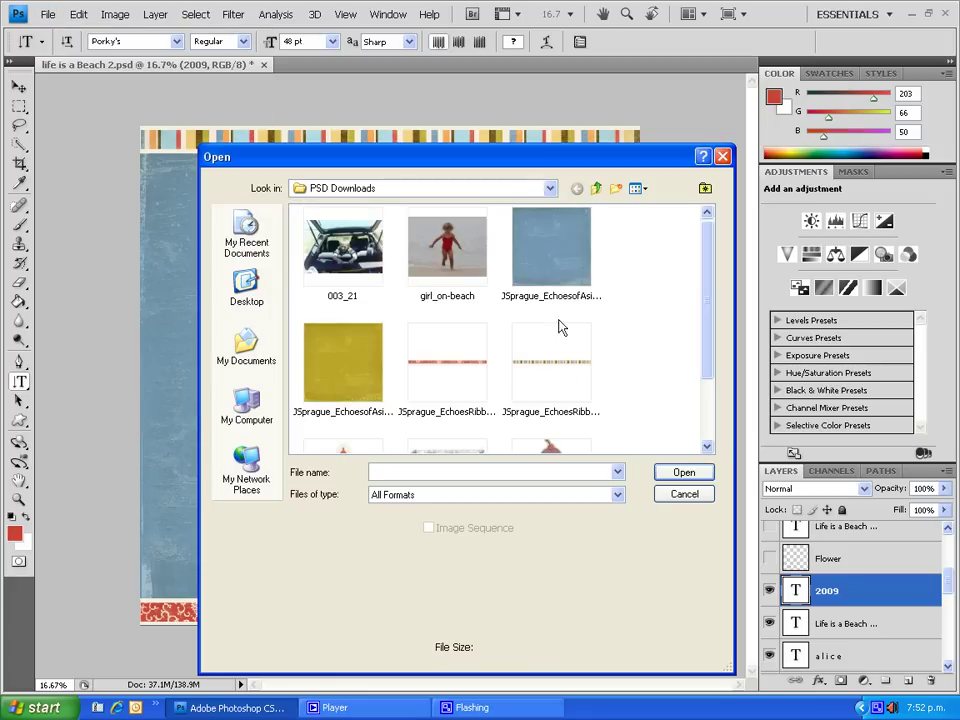
{"action": "left_click_drag", "start_coordinate": [707, 300], "coordinate": [708, 350]}
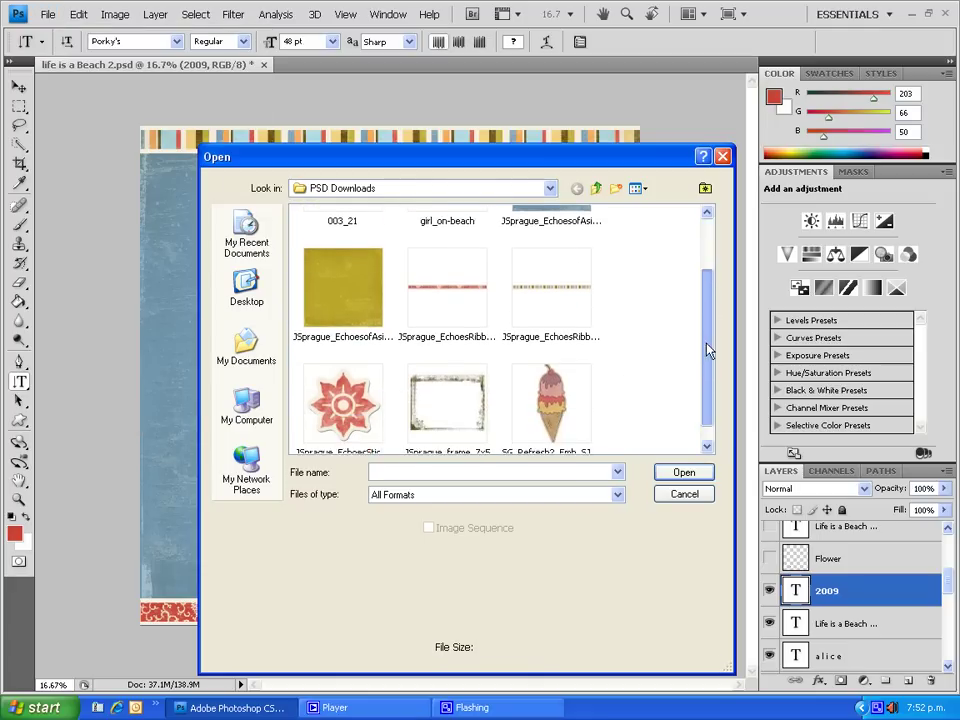
{"action": "double_click", "coordinate": [345, 392]}
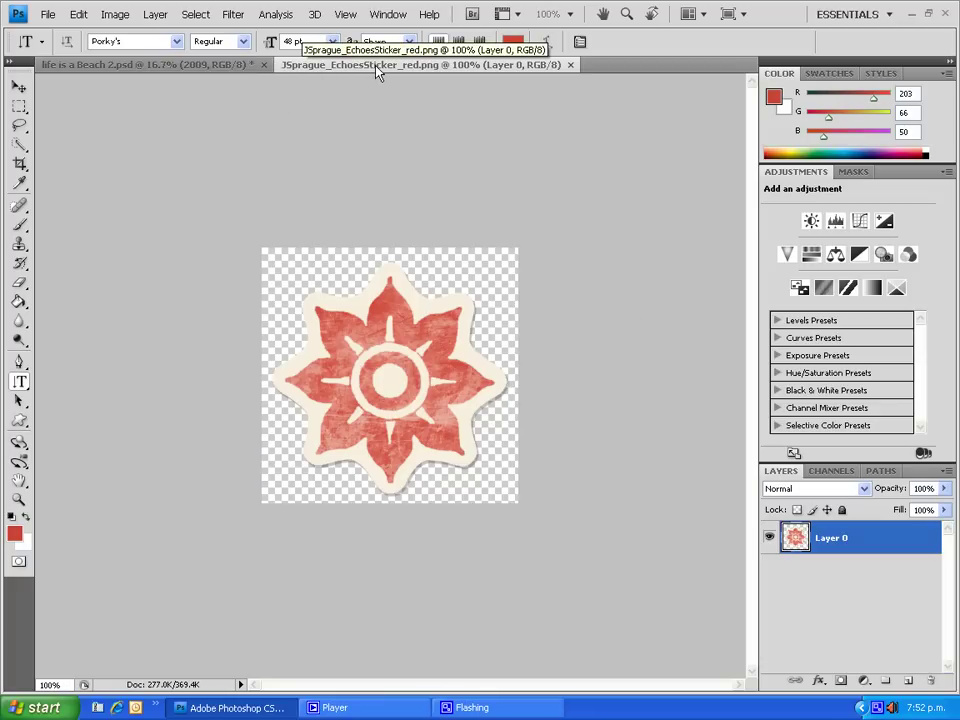
- Copy the flower sticker onto the scrapbook page as Layer 10 and close the sticker file
{"action": "left_click_drag", "start_coordinate": [375, 70], "coordinate": [390, 134]}
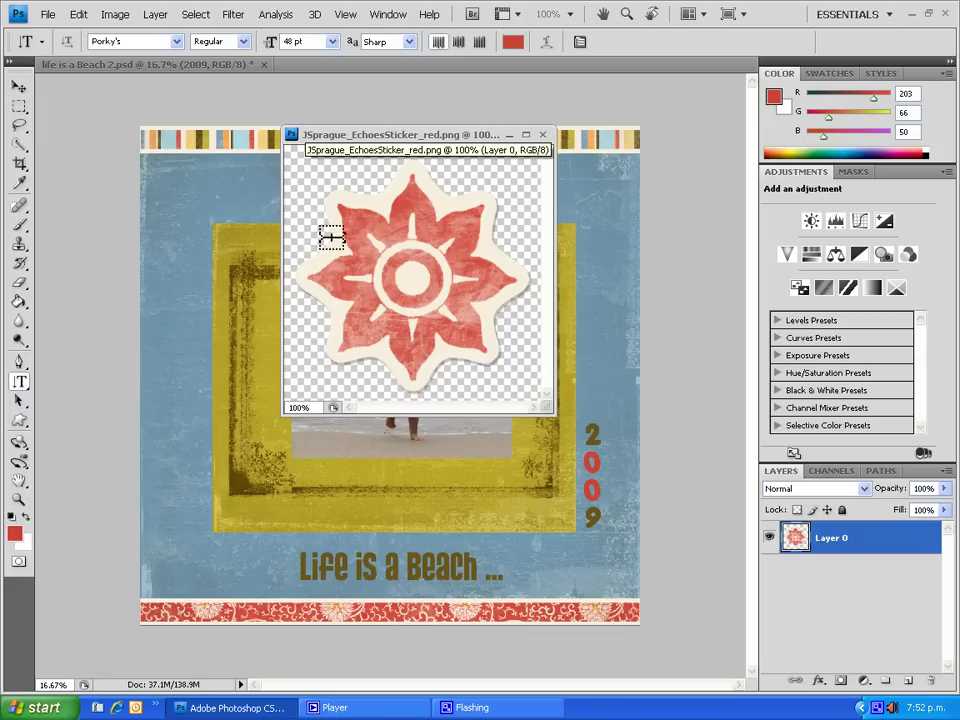
{"action": "left_click", "coordinate": [20, 88]}
{"action": "left_click_drag", "start_coordinate": [364, 266], "coordinate": [191, 244]}
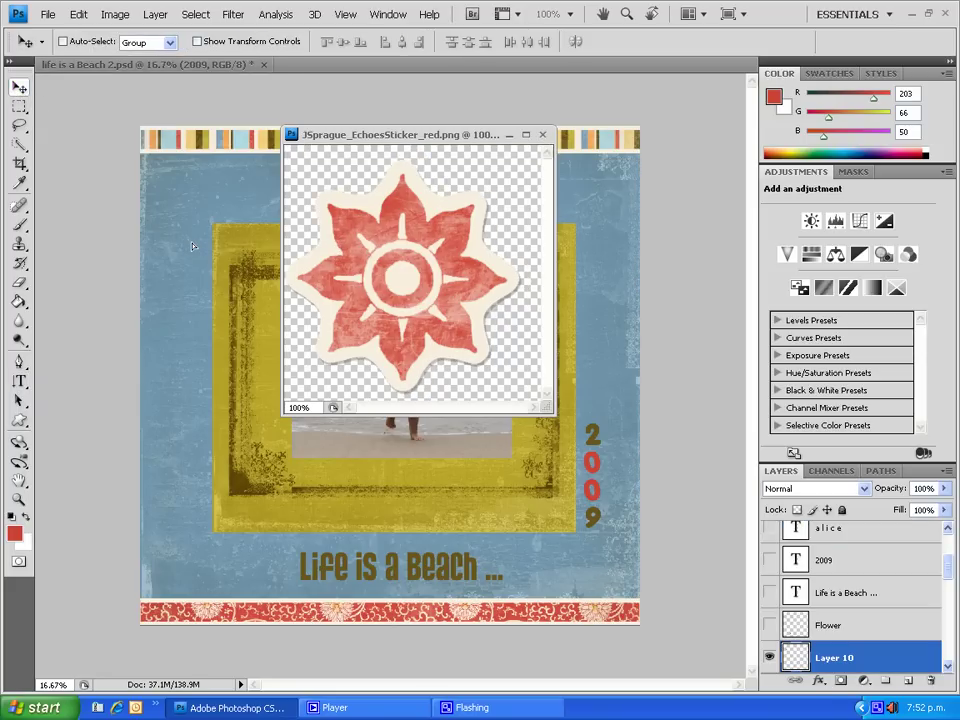
{"action": "left_click", "coordinate": [543, 134]}
- Place the flower sticker just left of the Life is a Beach caption and rename Layer 10 'Flower'
{"action": "left_click_drag", "start_coordinate": [199, 255], "coordinate": [268, 572]}
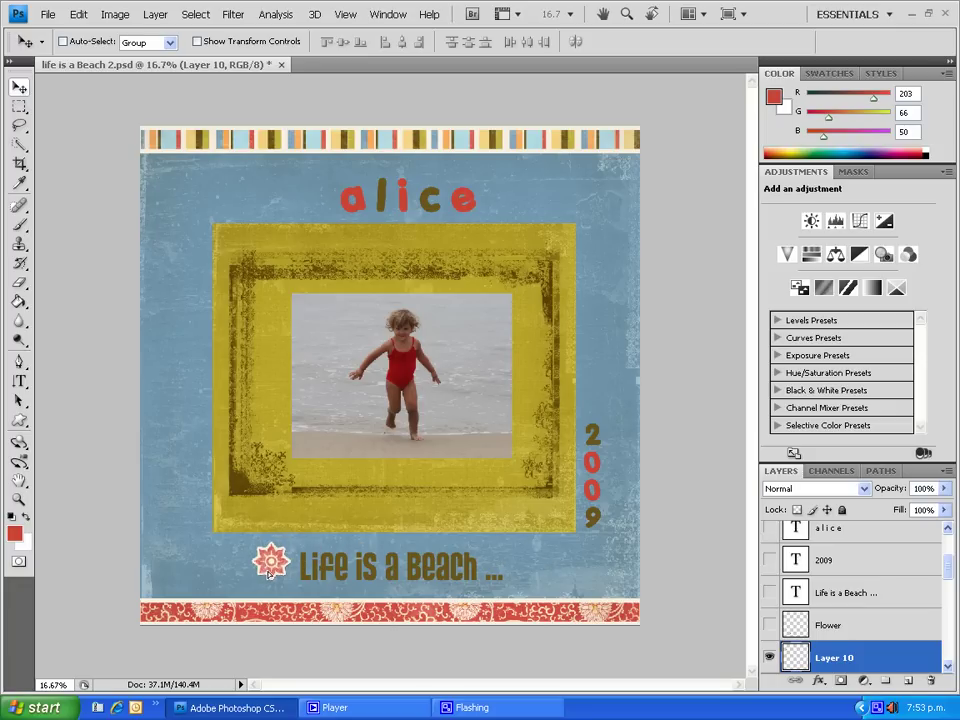
{"action": "left_click_drag", "start_coordinate": [270, 574], "coordinate": [272, 576]}
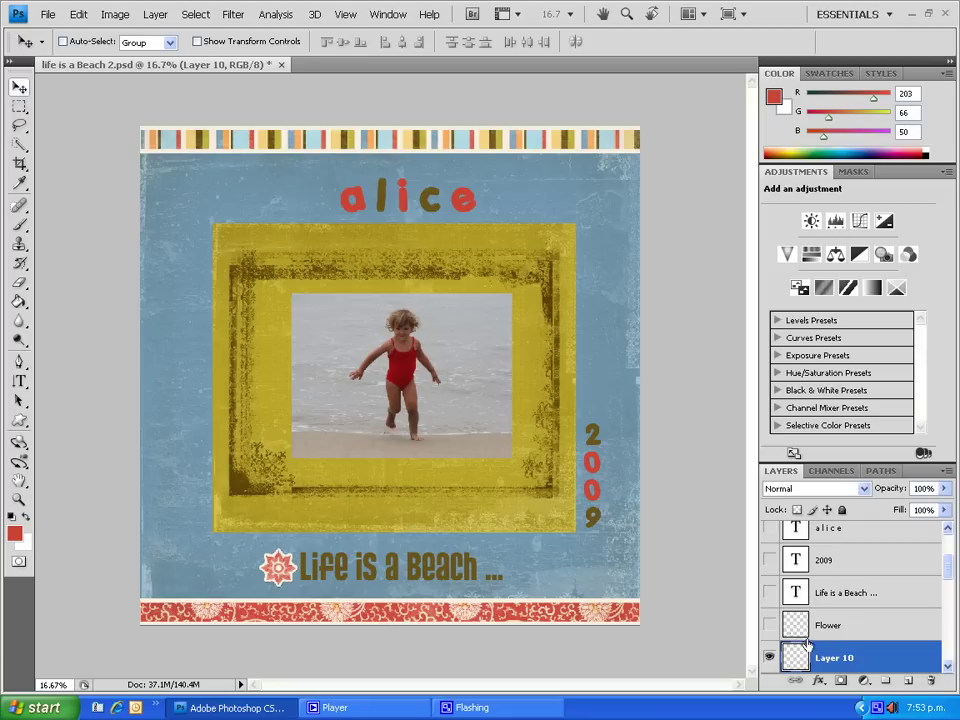
{"action": "left_click_drag", "start_coordinate": [949, 568], "coordinate": [949, 595]}
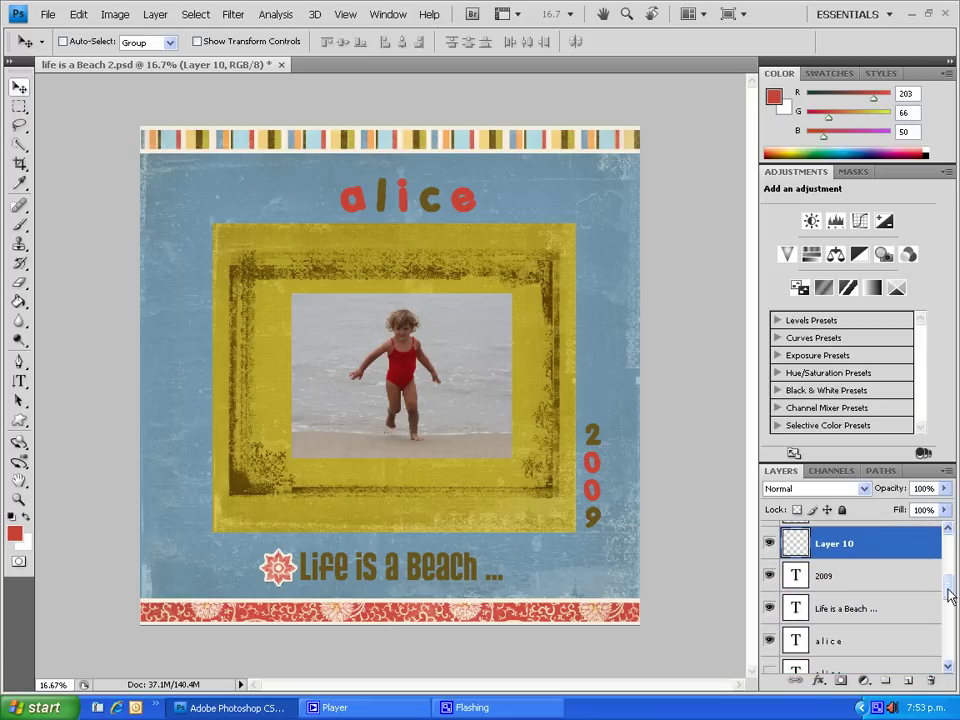
{"action": "double_click", "coordinate": [830, 548]}
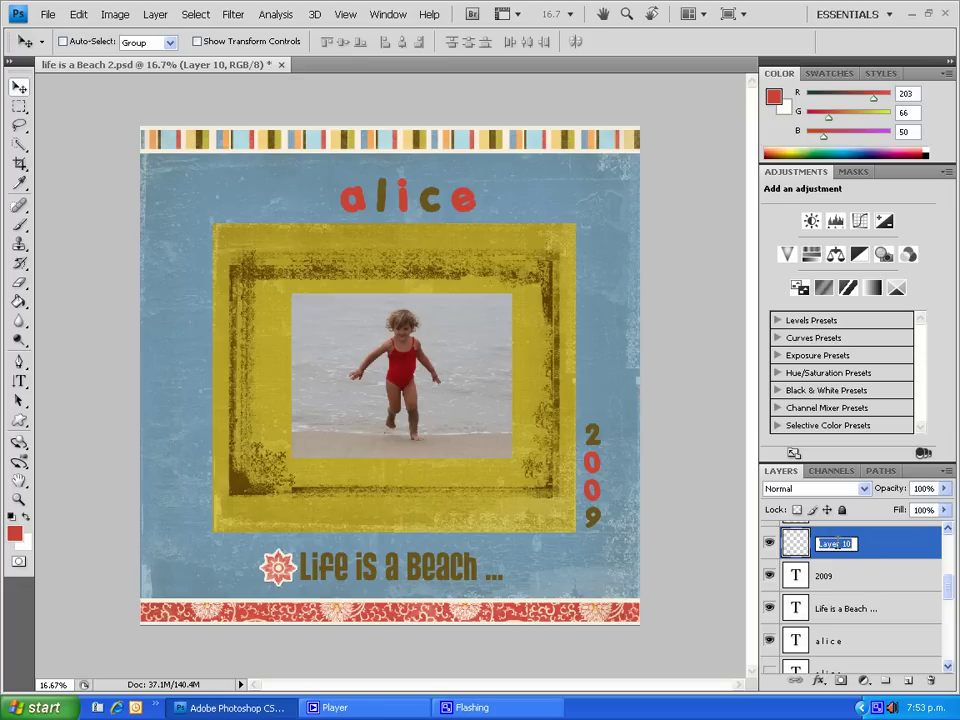
{"action": "type", "text": "Flower"}
{"action": "key", "text": "Return"}
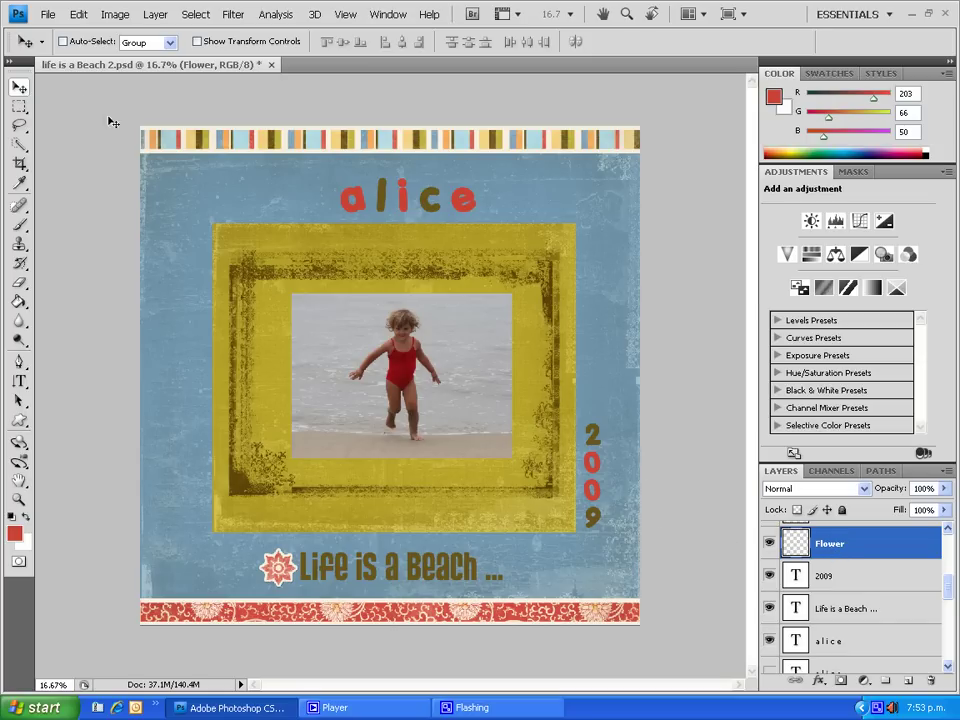
- Save the page as the PSD 'life is a Beach 3' with Maximize compatibility
{"action": "left_click", "coordinate": [40, 15]}
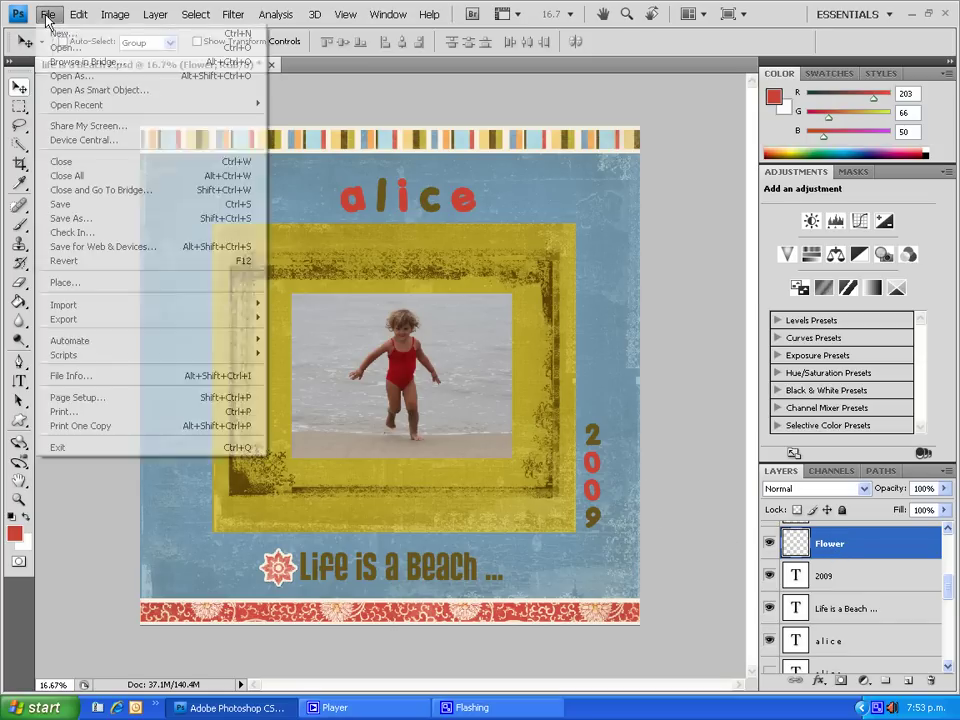
{"action": "left_click", "coordinate": [67, 219]}
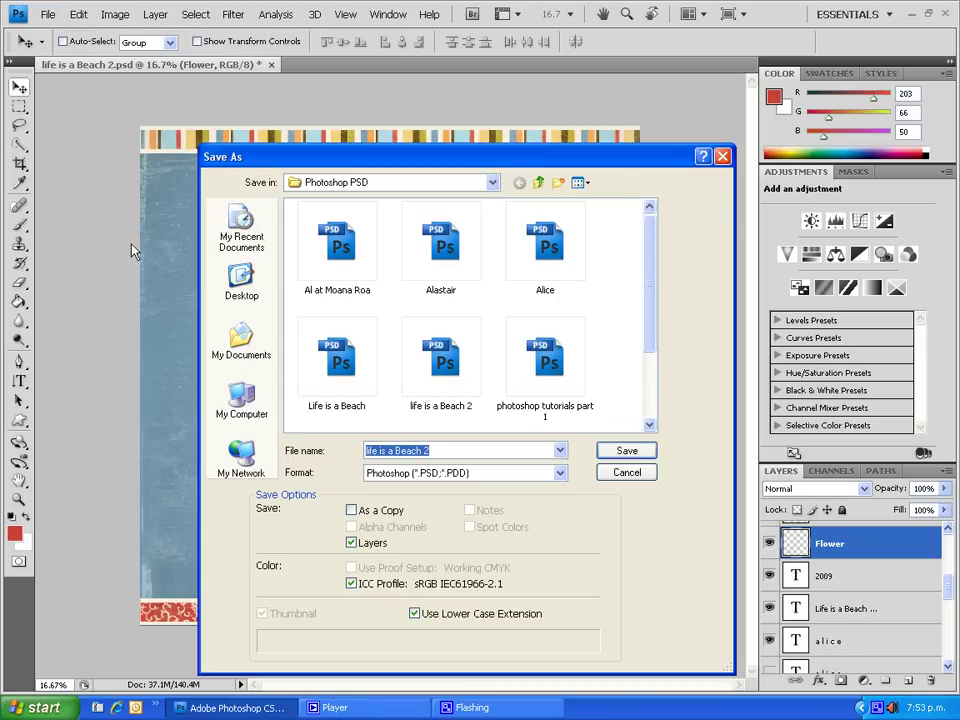
{"action": "left_click_drag", "start_coordinate": [423, 451], "coordinate": [432, 451]}
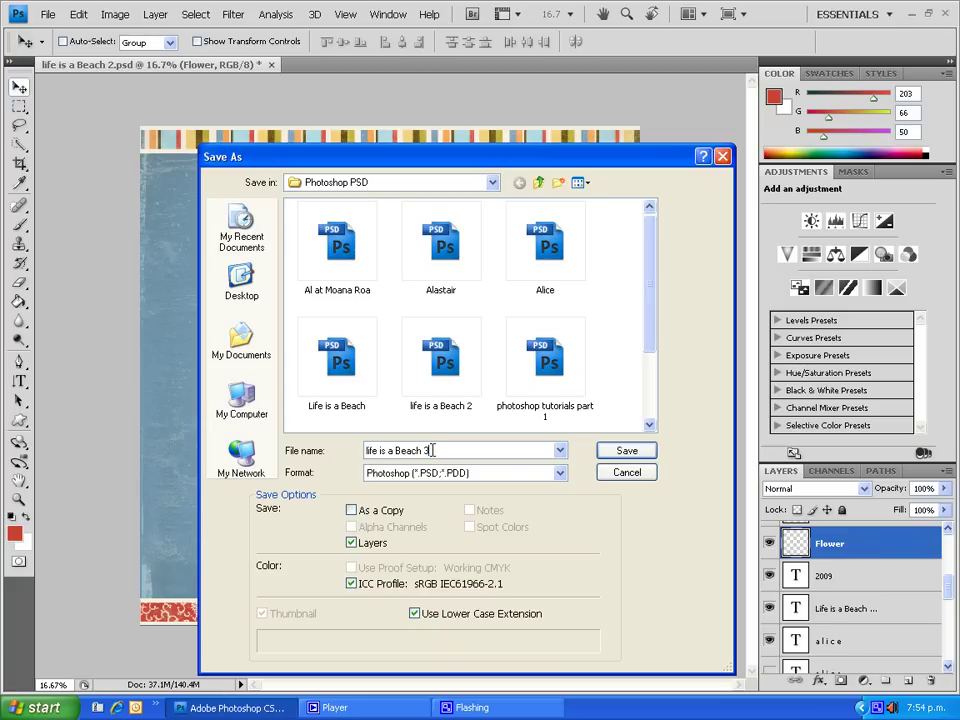
{"action": "left_click", "coordinate": [630, 454]}
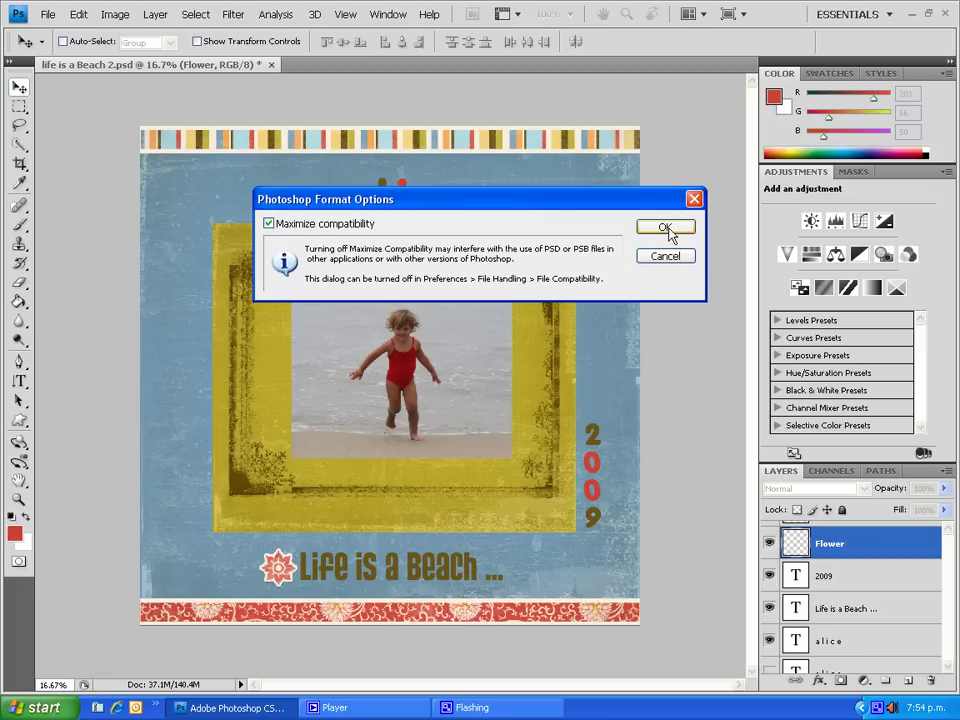
{"action": "left_click", "coordinate": [663, 229]}
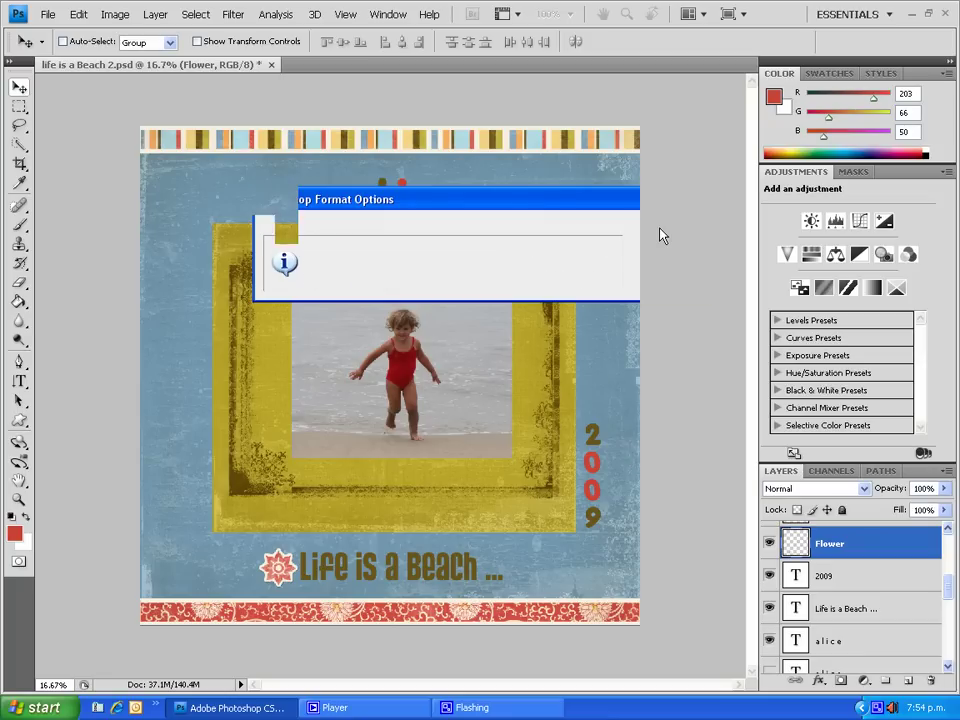